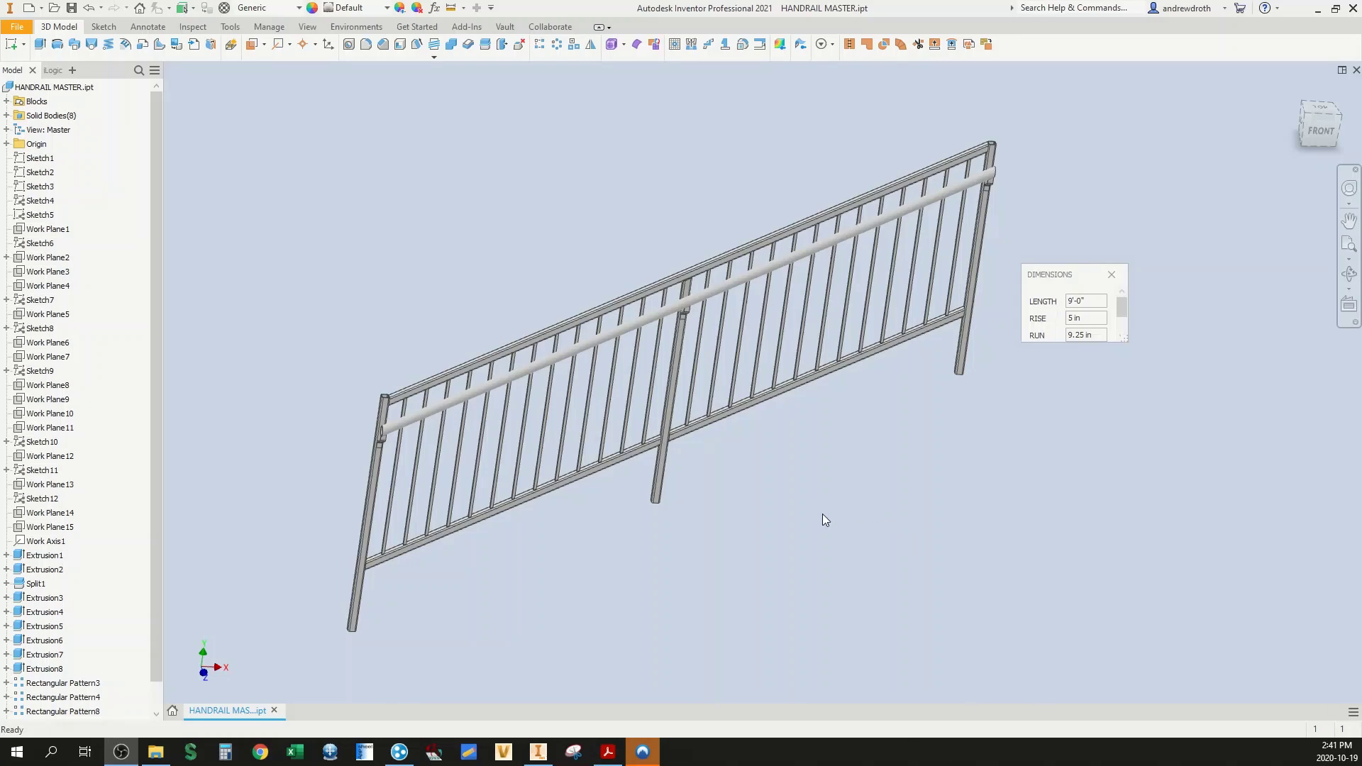
Step: Orbit the handrail, then set LENGTH to 7'-0" in the DIMENSIONS form
{"action": "middle_click_drag", "start_coordinate": [823, 520], "coordinate": [773, 516], "text": "shift"}
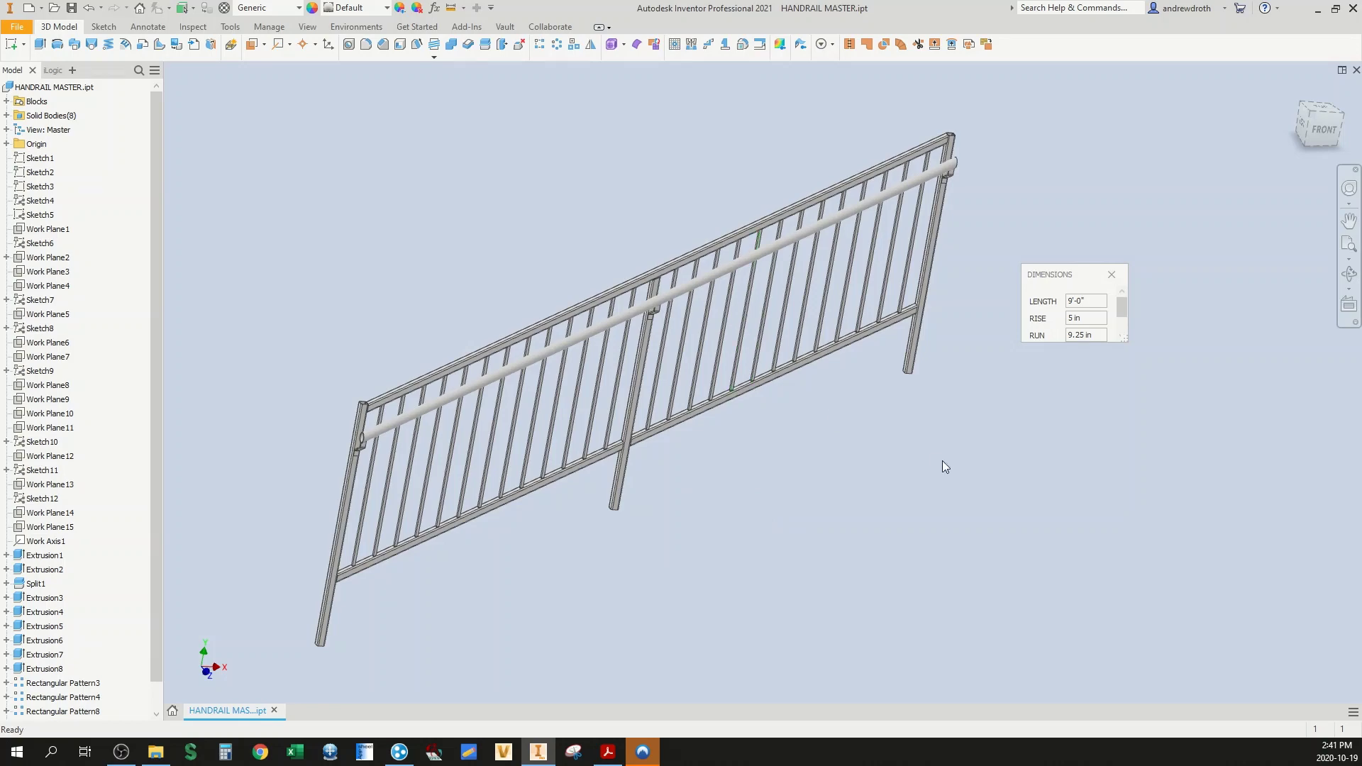
{"action": "middle_click_drag", "start_coordinate": [420, 562], "coordinate": [543, 566], "text": "shift"}
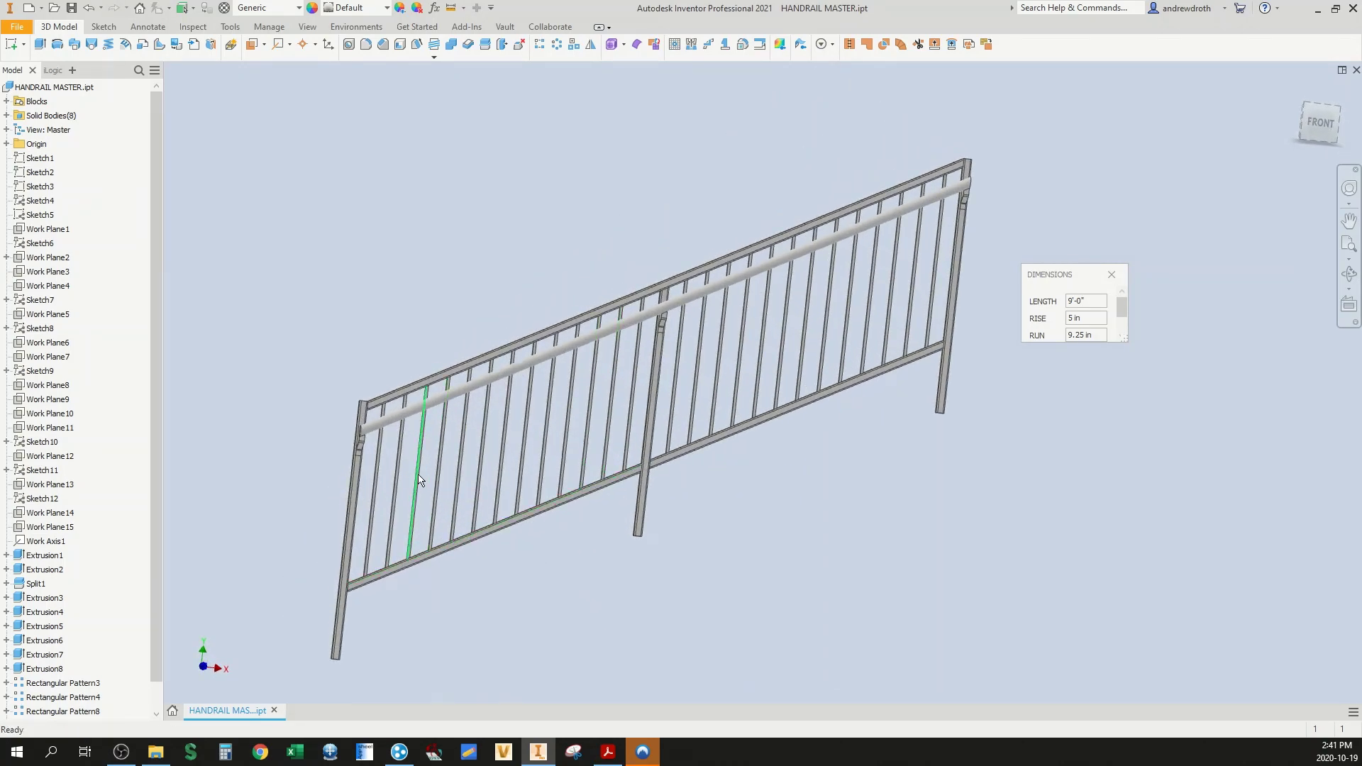
{"action": "left_click_drag", "start_coordinate": [854, 452], "coordinate": [783, 475]}
{"action": "middle_click_drag", "start_coordinate": [783, 475], "coordinate": [811, 489], "text": "shift"}
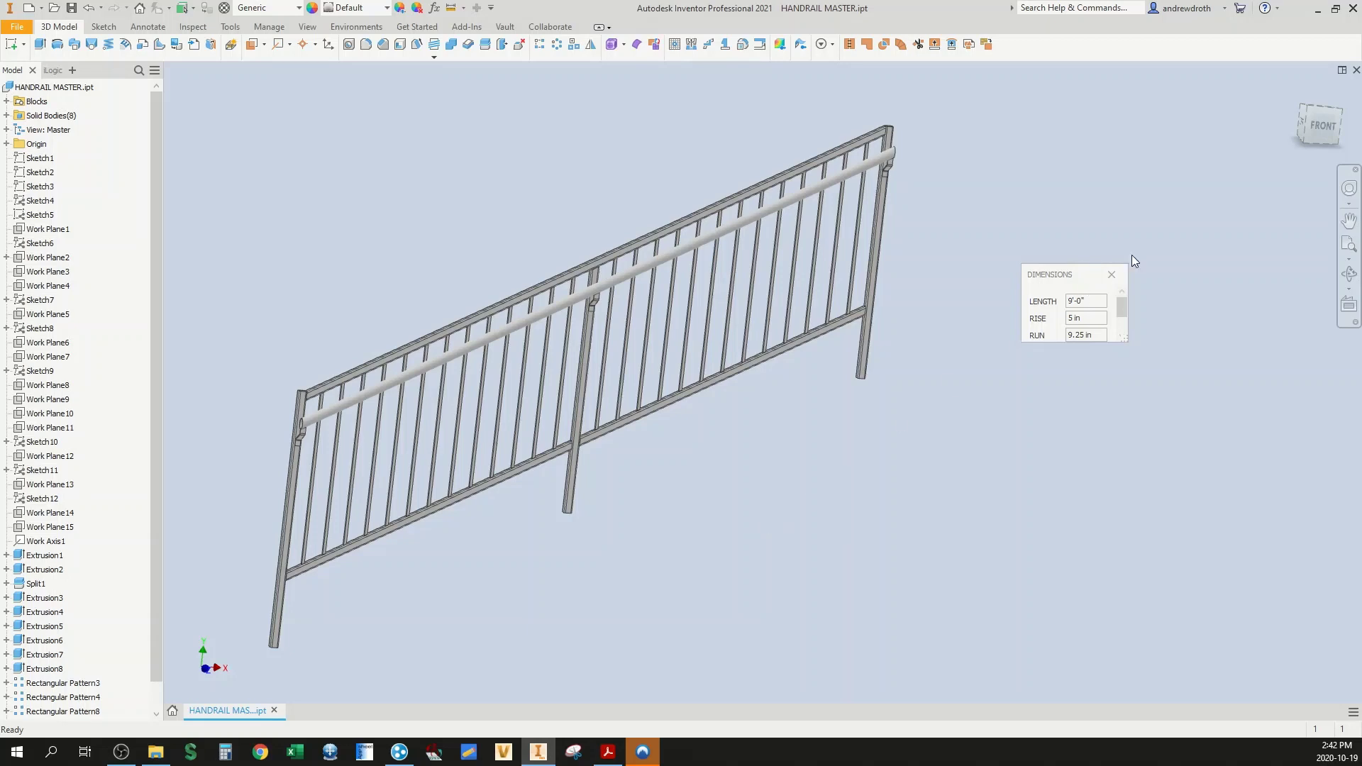
{"action": "left_click", "coordinate": [1085, 301]}
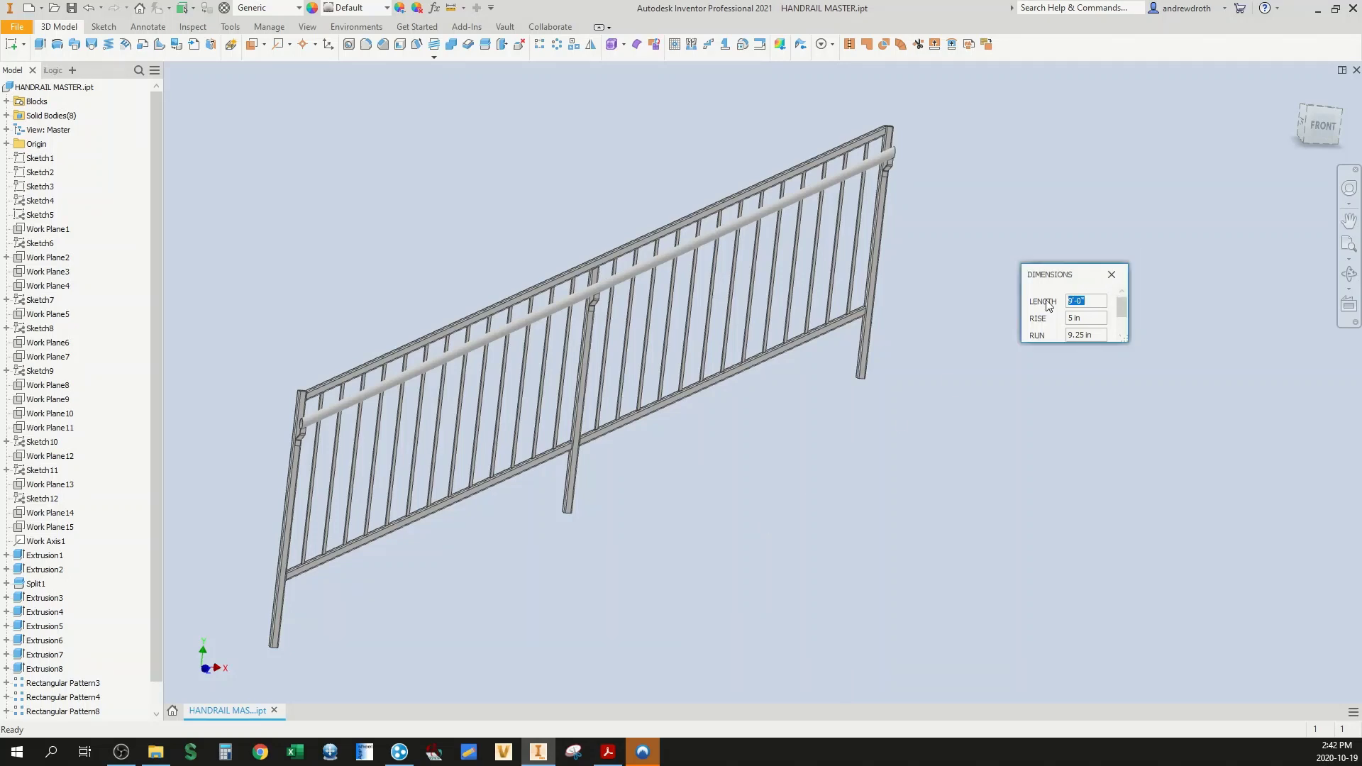
{"action": "type", "text": "7"}
{"action": "key", "text": "Return"}
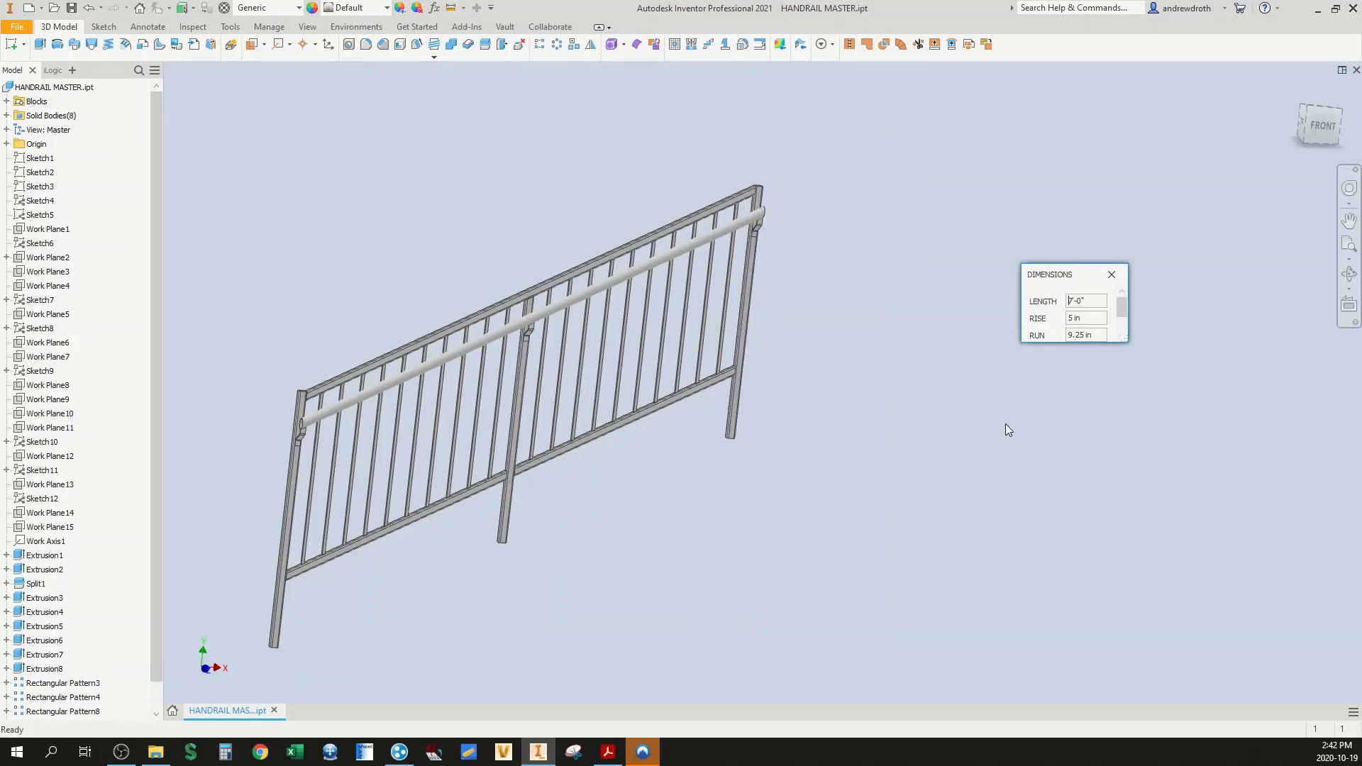
Step: Set RISE to 7 in and inspect the steeper handrail
{"action": "middle_click_drag", "start_coordinate": [812, 495], "coordinate": [899, 489]}
{"action": "left_click", "coordinate": [1091, 321]}
{"action": "type", "text": "7"}
{"action": "key", "text": "Return"}
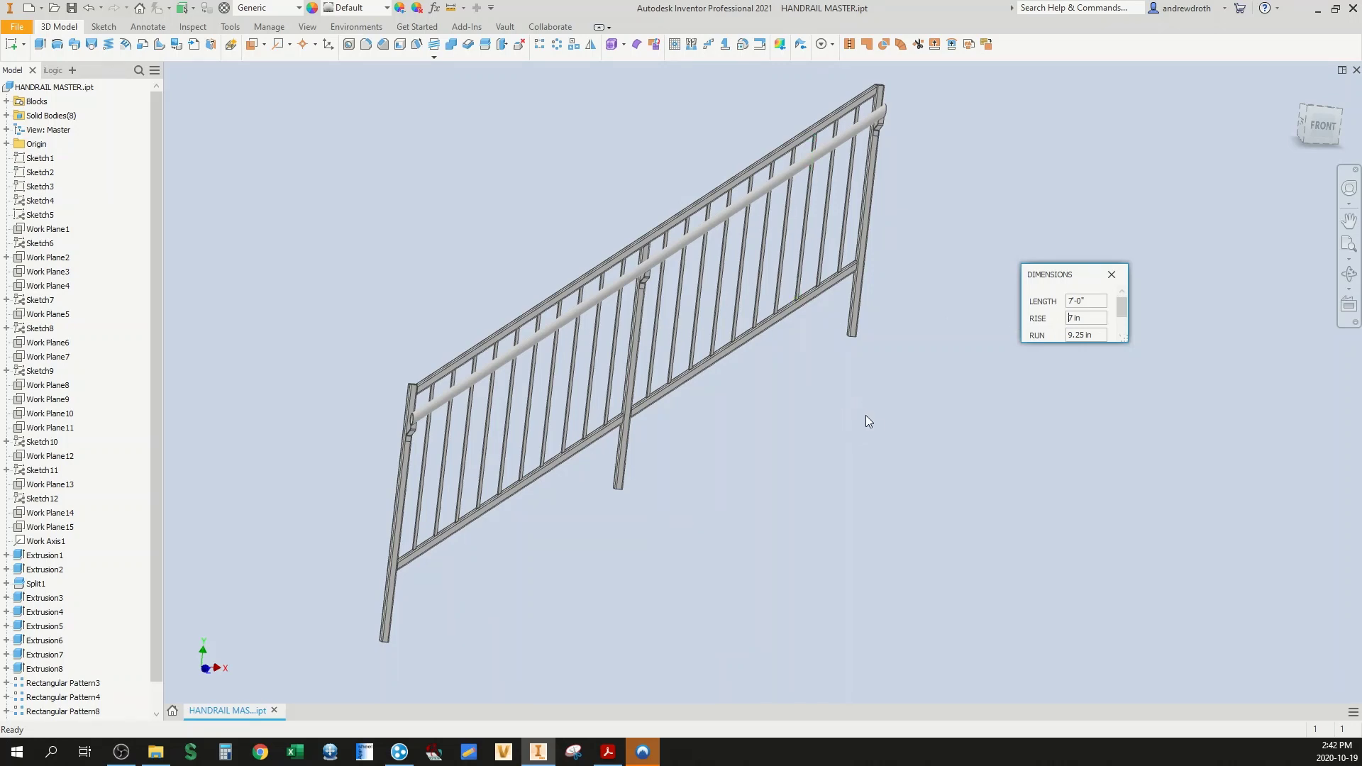
{"action": "middle_click_drag", "start_coordinate": [874, 425], "coordinate": [927, 411], "text": "shift"}
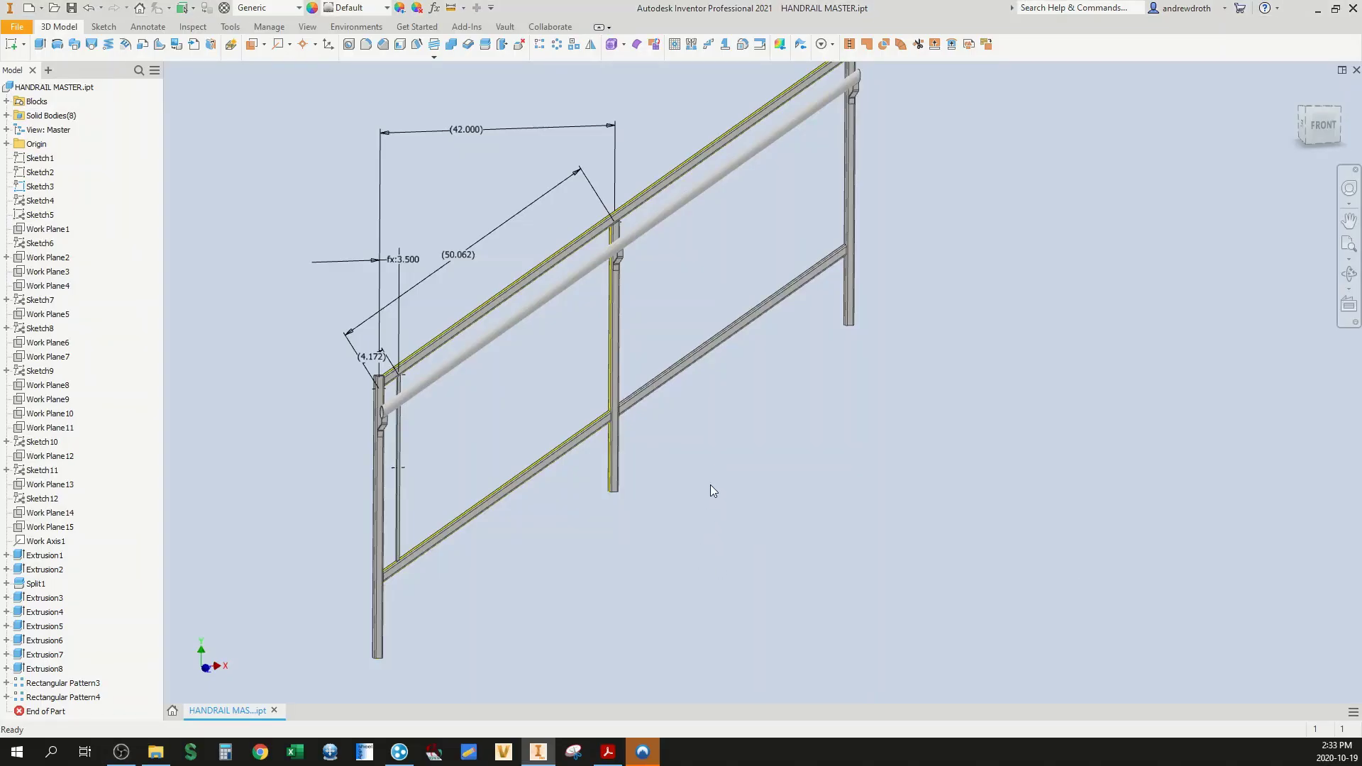
Step: Pan to the bare rail frame showing the 42.000, 50.062, 4.172 and fx:3.500 dimensions
{"action": "middle_click_drag", "start_coordinate": [710, 486], "coordinate": [754, 534]}
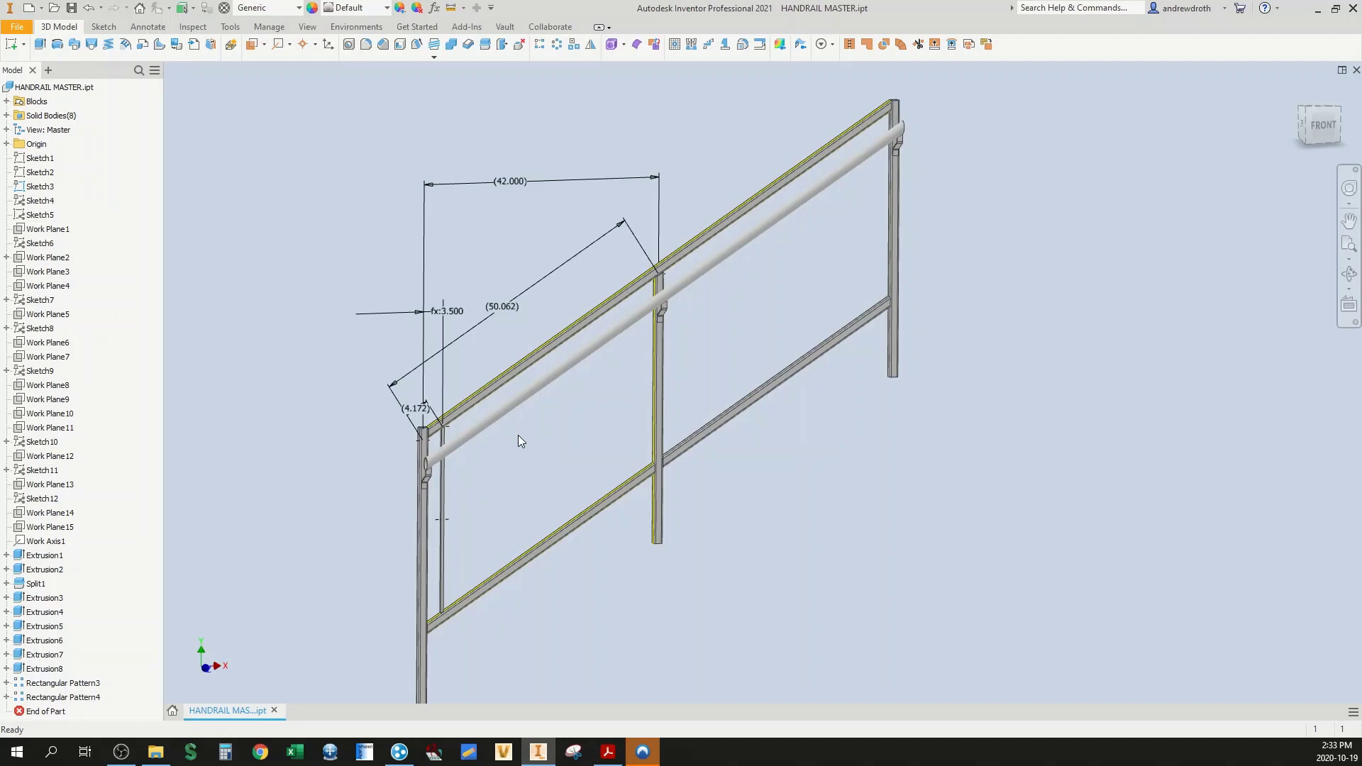
Step: Edit Sketch3 and check that the 3.500 picket offset is driven by PICKET_SPACING
{"action": "double_click", "coordinate": [39, 187]}
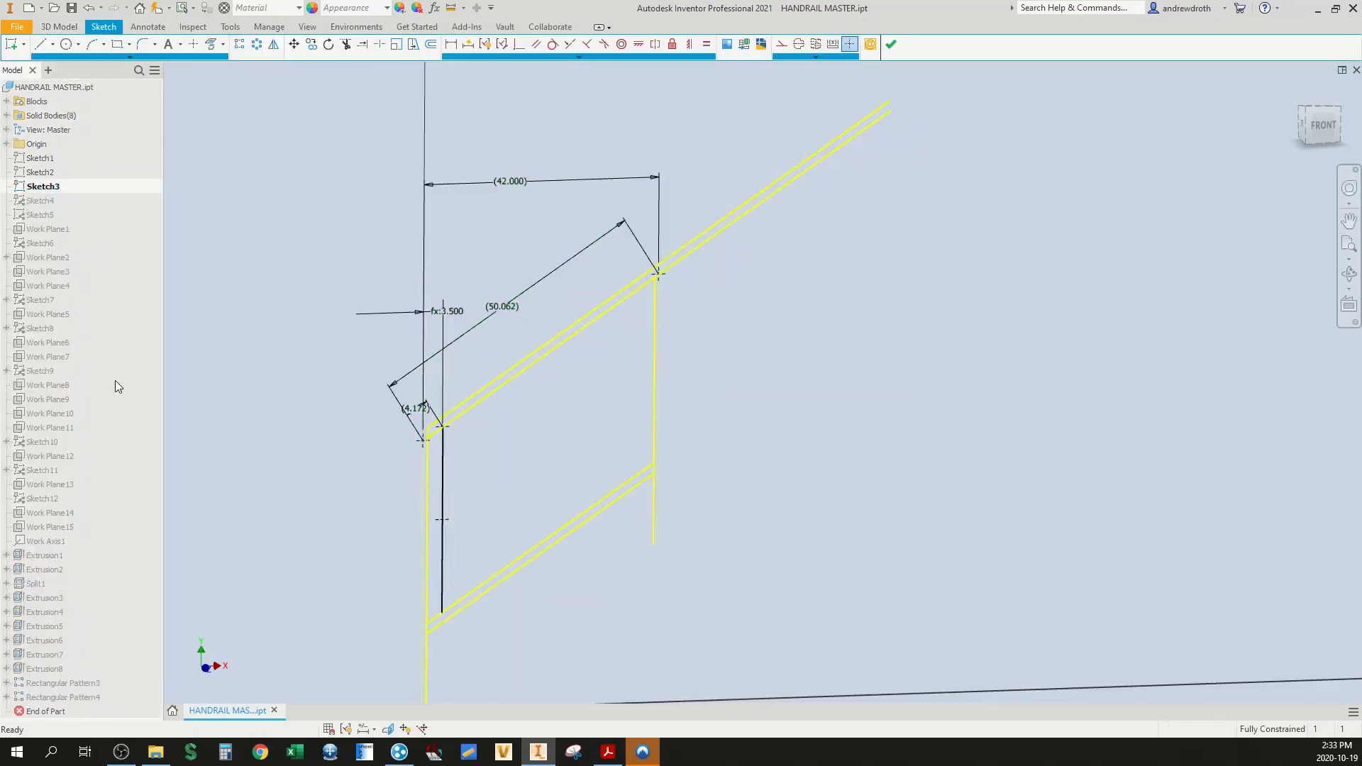
{"action": "mouse_move", "coordinate": [439, 448]}
{"action": "middle_mouse_down"}
{"action": "mouse_move", "coordinate": [433, 382]}
{"action": "mouse_move", "coordinate": [462, 442]}
{"action": "middle_mouse_up"}
{"action": "left_click", "coordinate": [438, 412]}
{"action": "scroll", "coordinate": [469, 401], "scroll_direction": "up", "scroll_amount": 2}
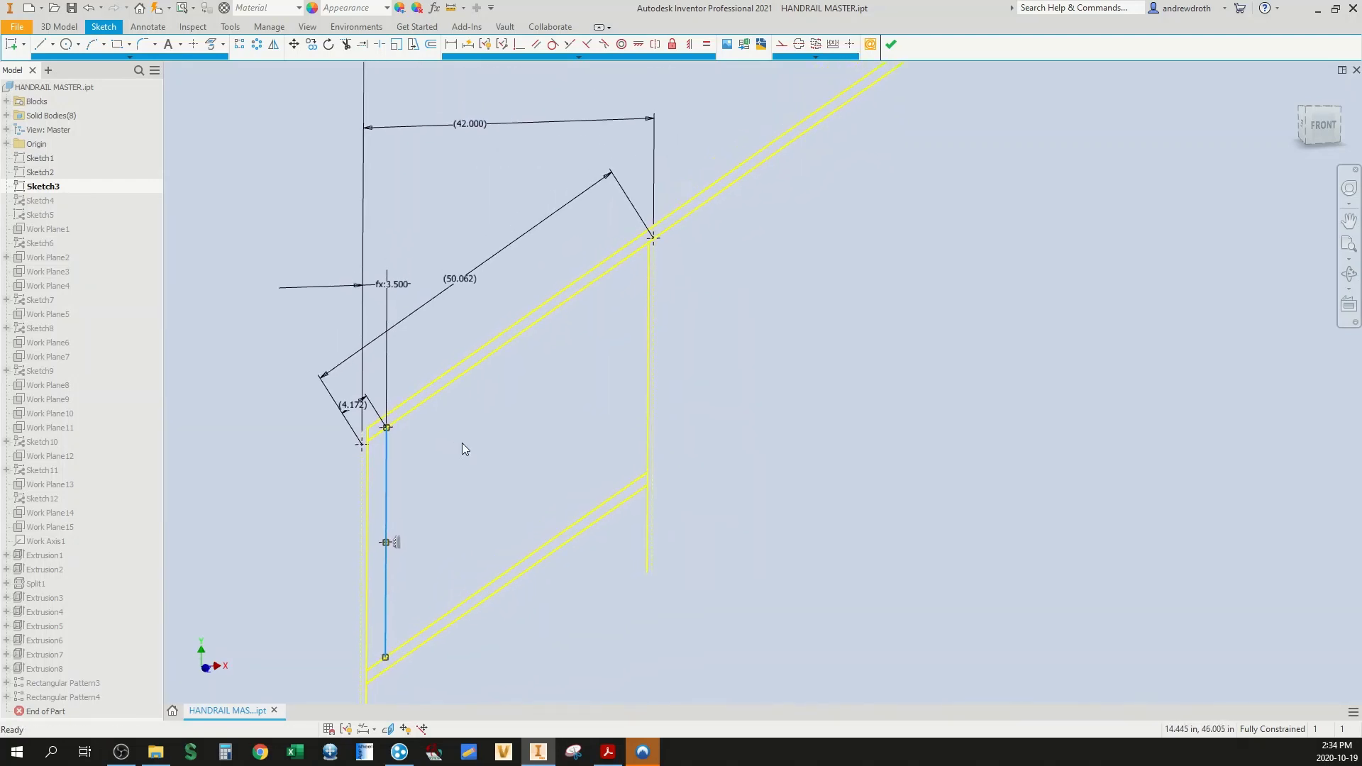
{"action": "left_click", "coordinate": [495, 487]}
{"action": "double_click", "coordinate": [391, 286]}
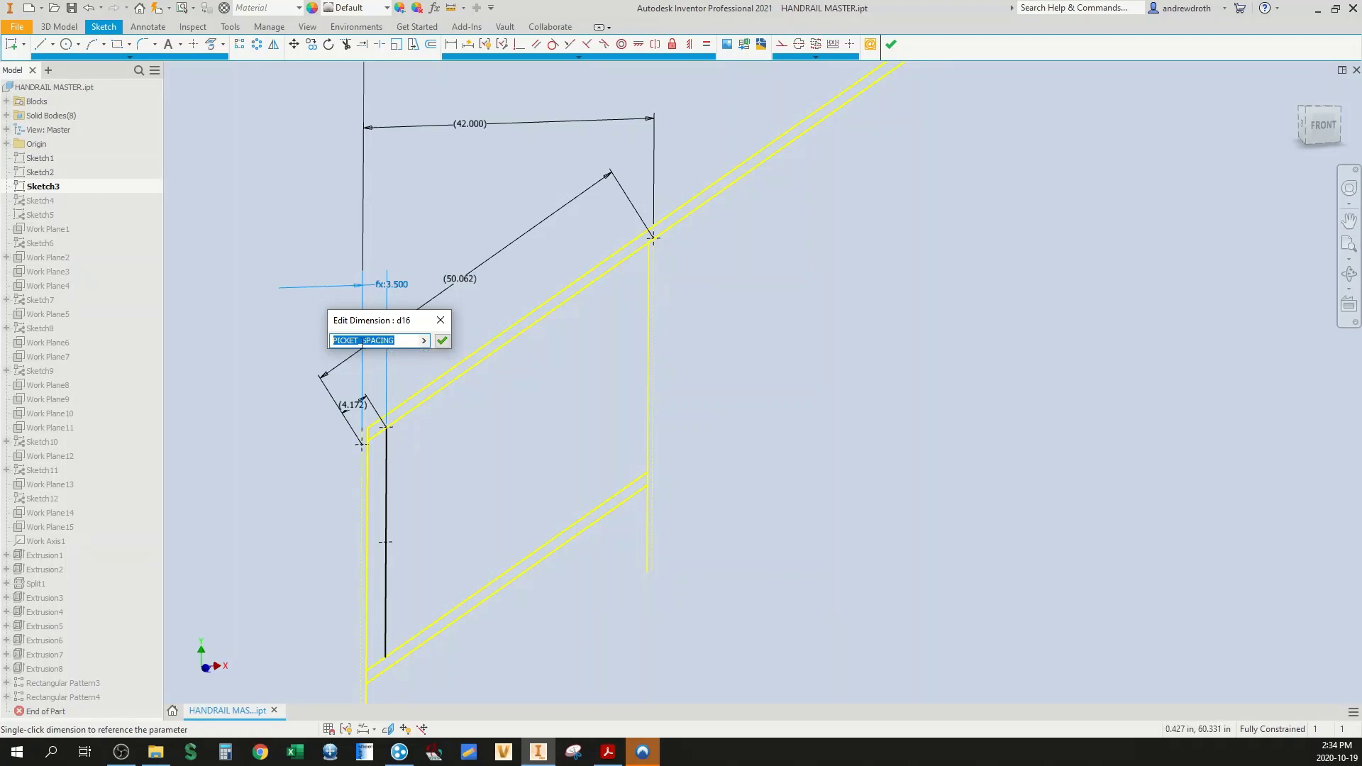
{"action": "left_click", "coordinate": [444, 325]}
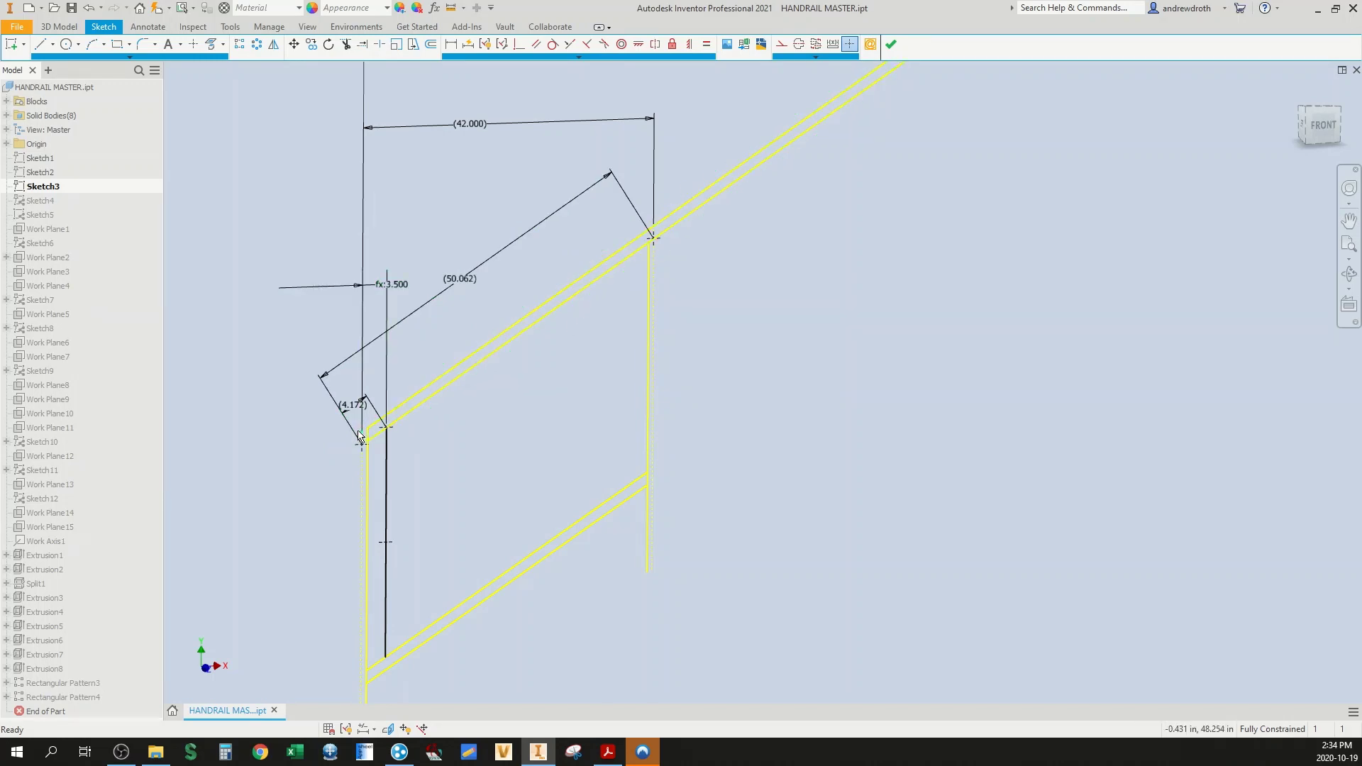
Step: Inspect the 4.172, 50.062 and 42.000 dimensions without changing them
{"action": "double_click", "coordinate": [344, 407]}
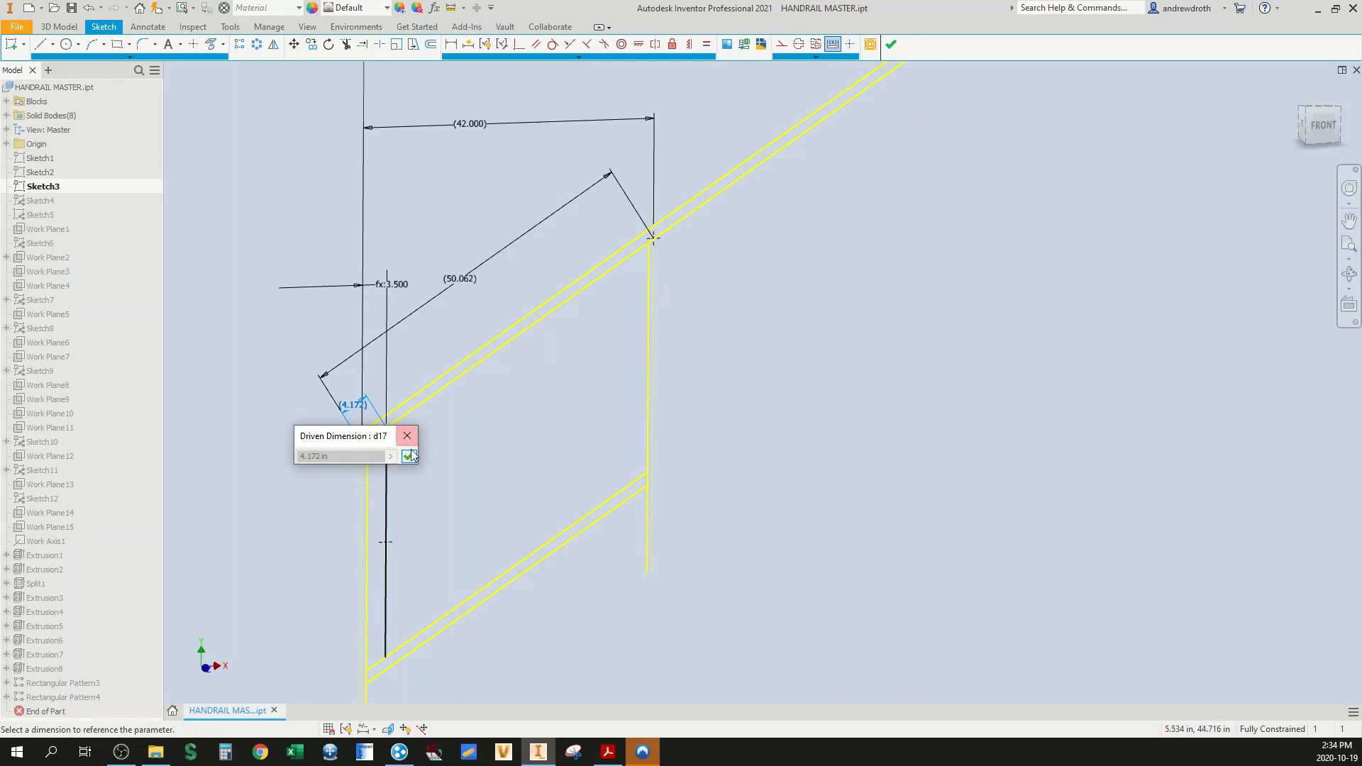
{"action": "key", "text": "Escape"}
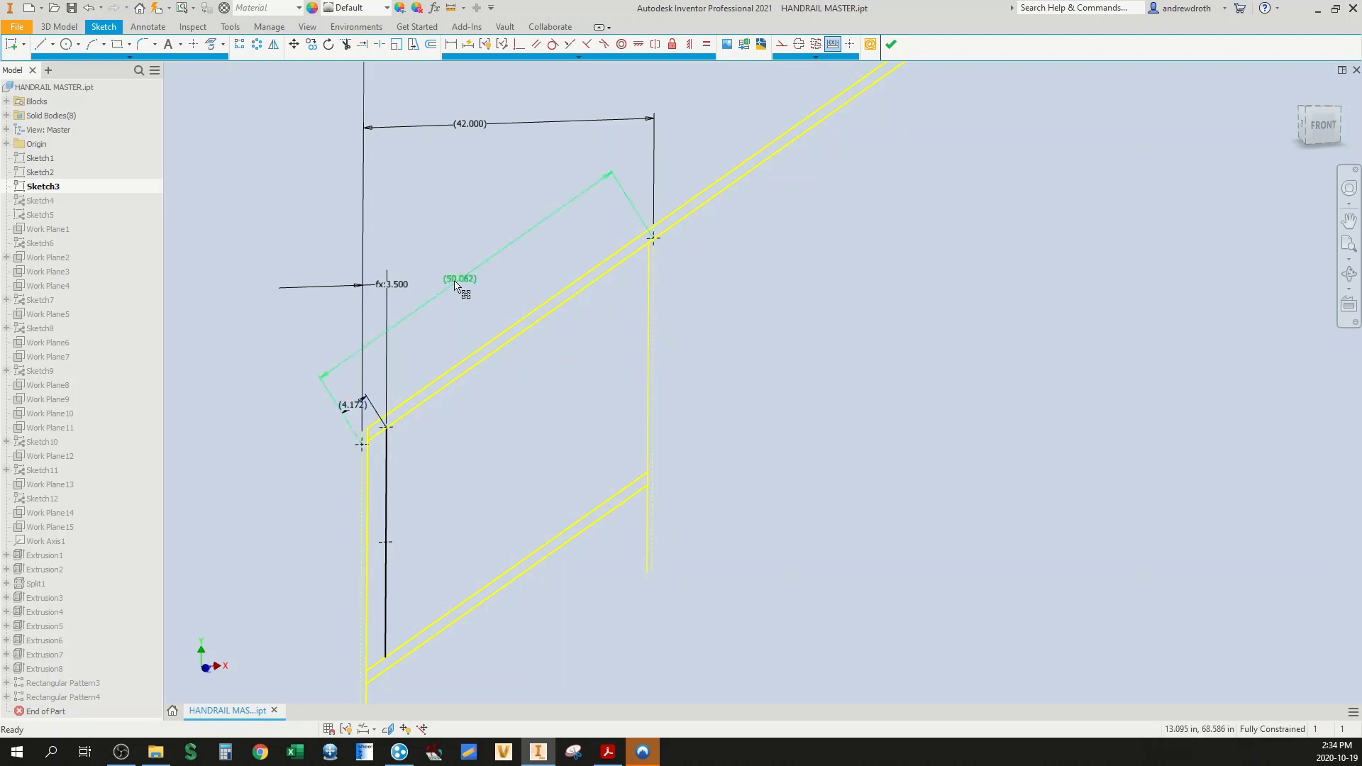
{"action": "double_click", "coordinate": [454, 282]}
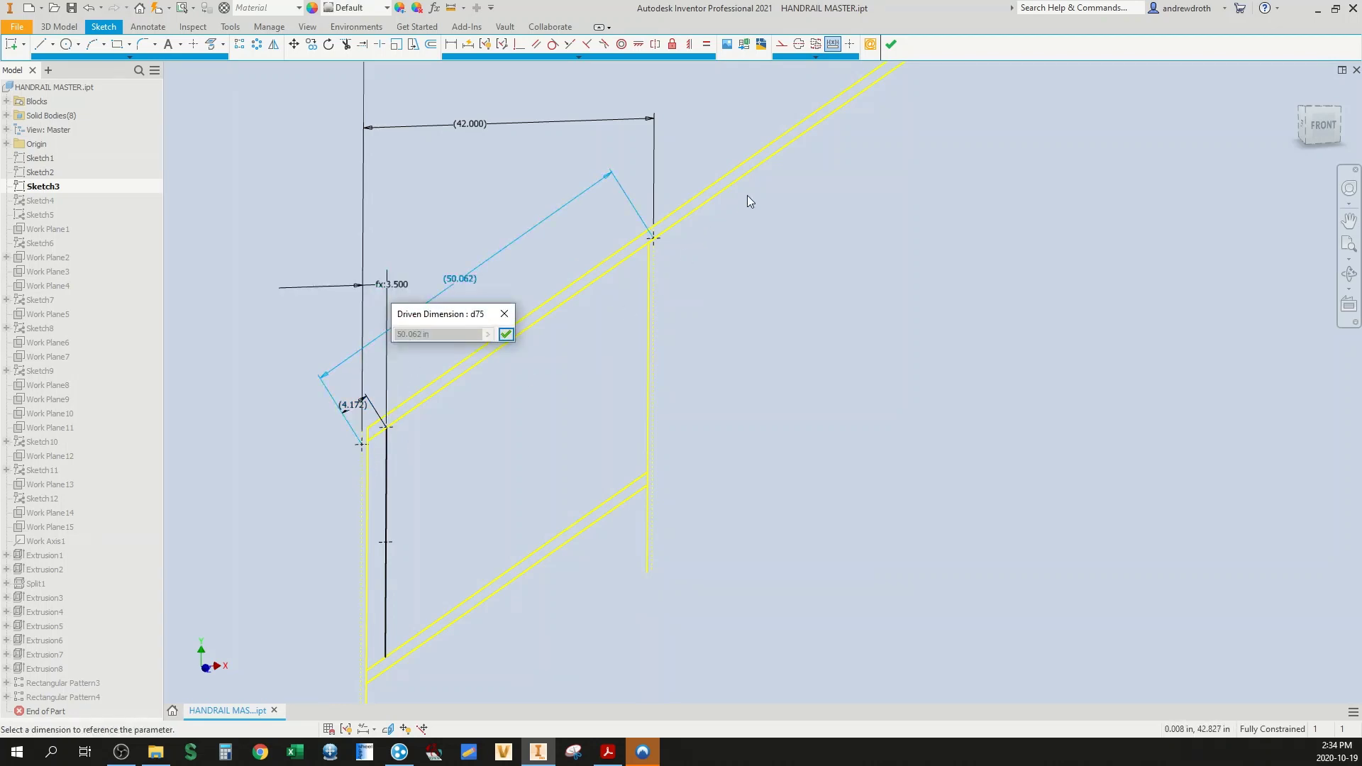
{"action": "key", "text": "Escape"}
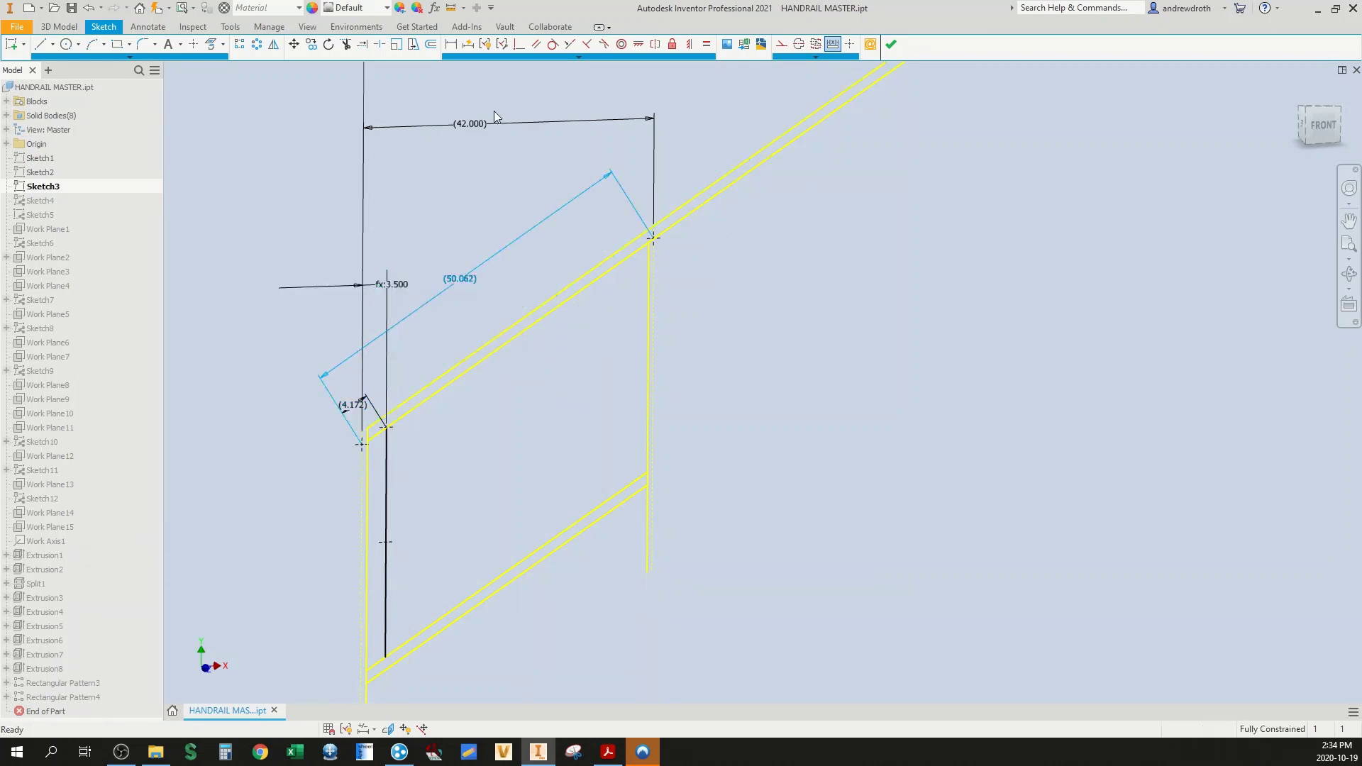
{"action": "double_click", "coordinate": [469, 126]}
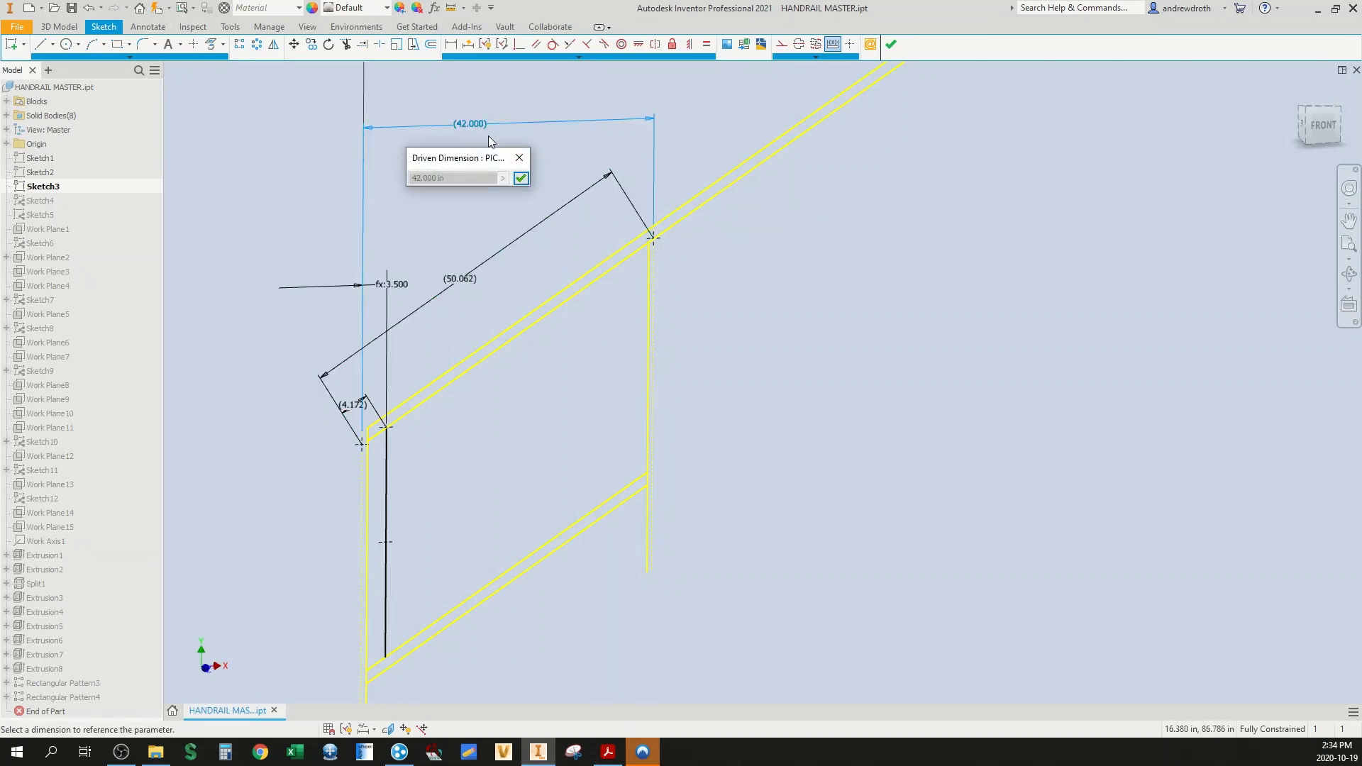
{"action": "left_click", "coordinate": [516, 163]}
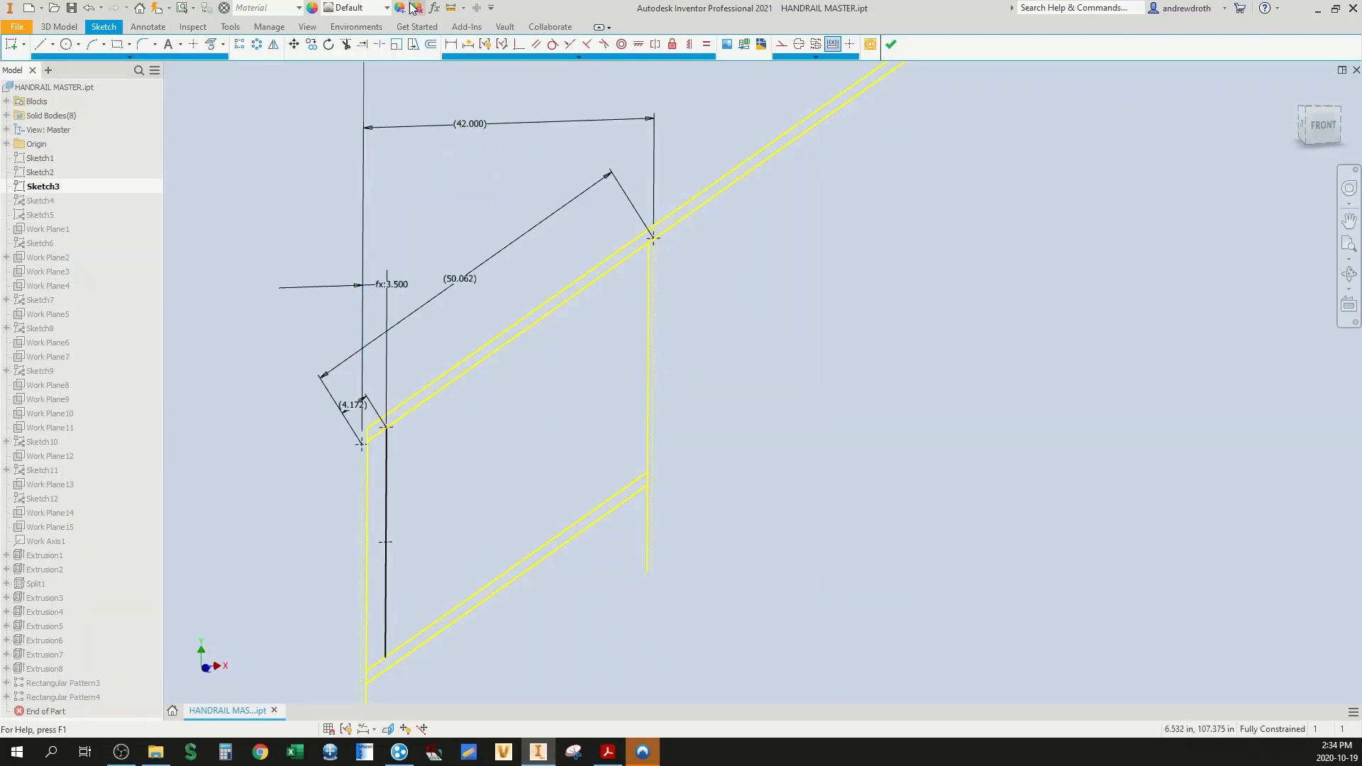
Step: Open the Parameters dialog, enlarge it and widen the name column
{"action": "left_click", "coordinate": [435, 8]}
{"action": "left_click", "coordinate": [950, 144]}
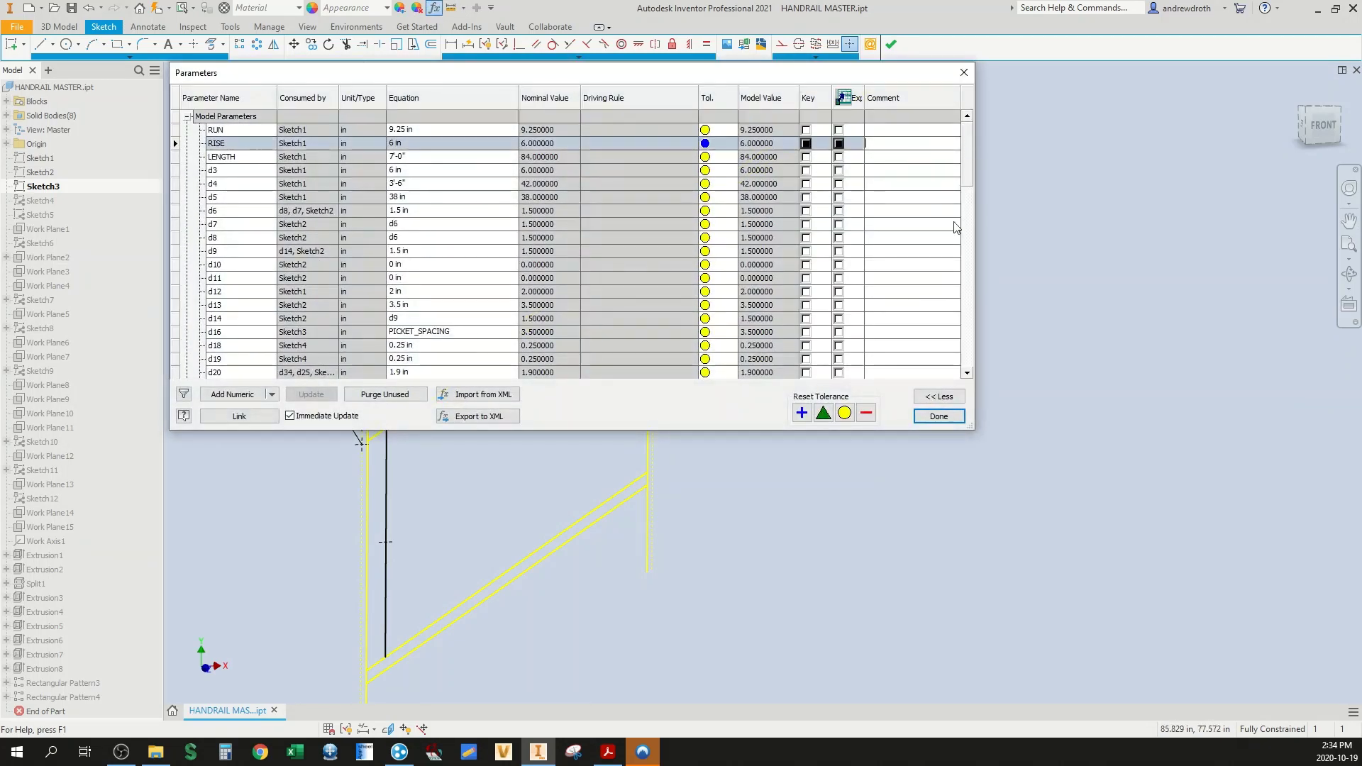
{"action": "scroll", "coordinate": [968, 178], "scroll_direction": "down", "scroll_amount": 2}
{"action": "scroll", "coordinate": [967, 291], "scroll_direction": "down", "scroll_amount": 10}
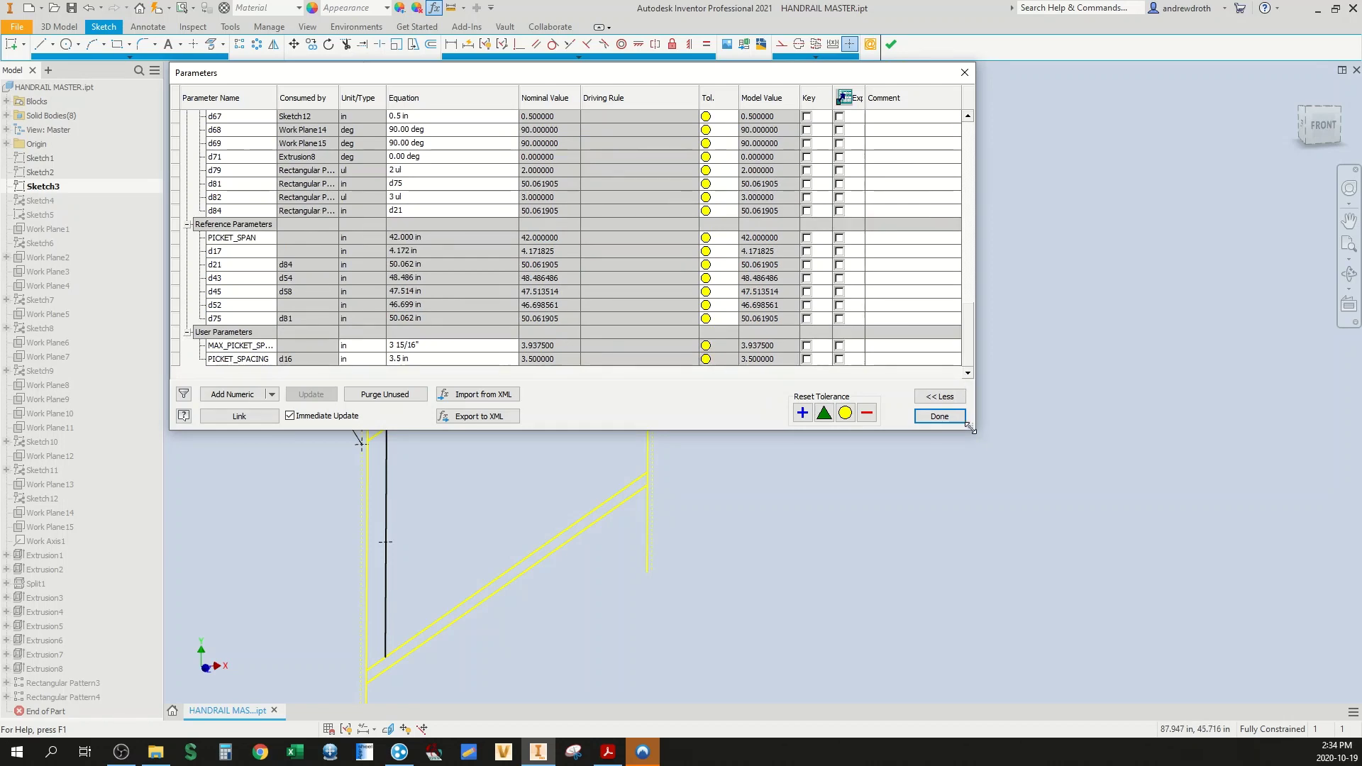
{"action": "left_click_drag", "start_coordinate": [975, 429], "coordinate": [1076, 514]}
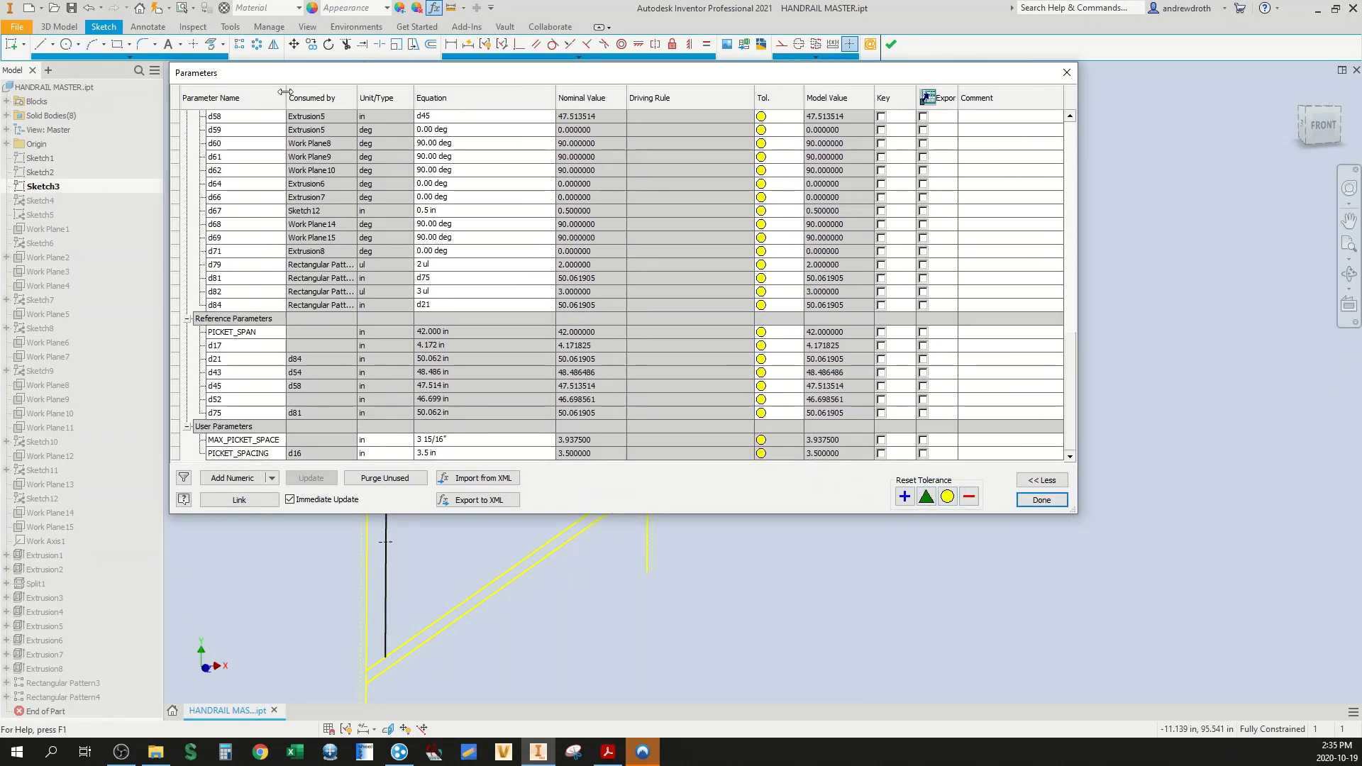
{"action": "left_click_drag", "start_coordinate": [340, 96], "coordinate": [341, 96]}
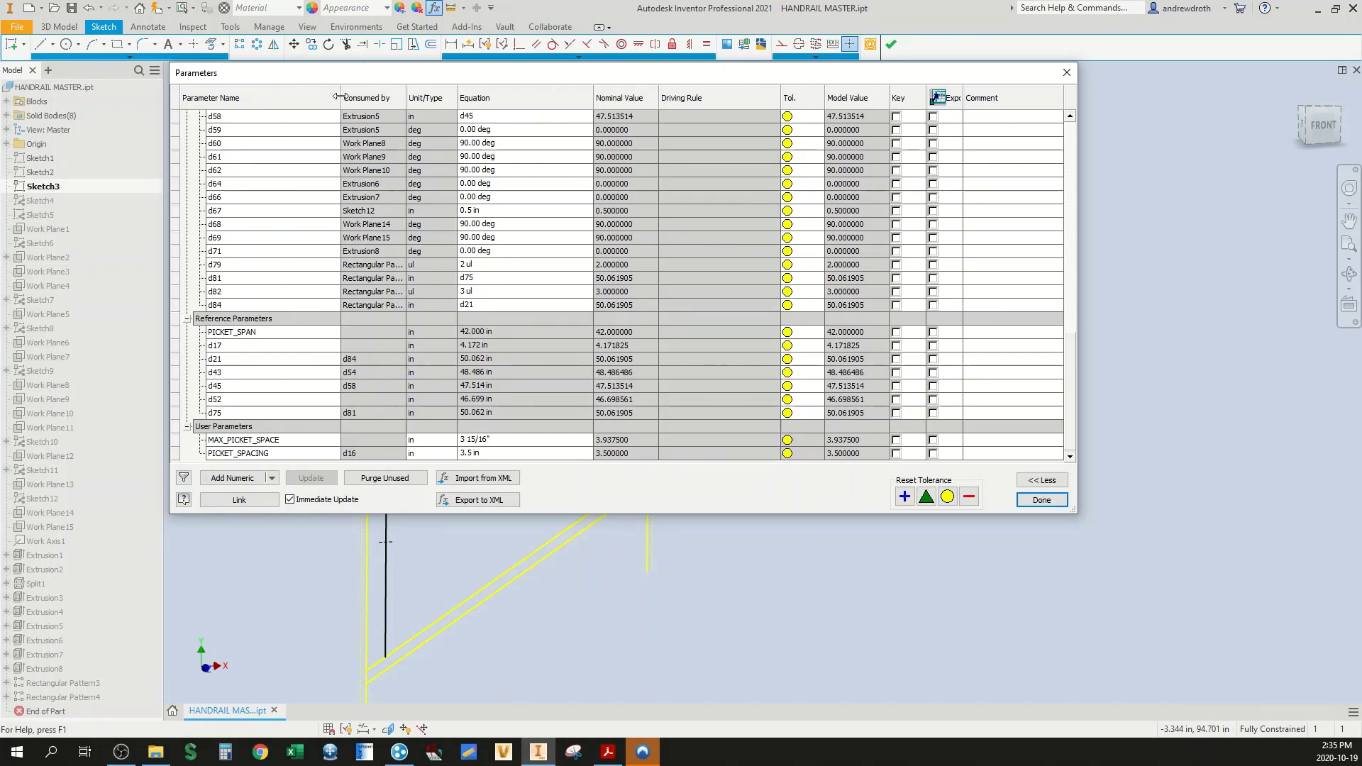
Step: Review the PICKET_SPACING and MAX_PICKET_SPACE equations, then add a new numeric parameter
{"action": "left_click", "coordinate": [274, 442]}
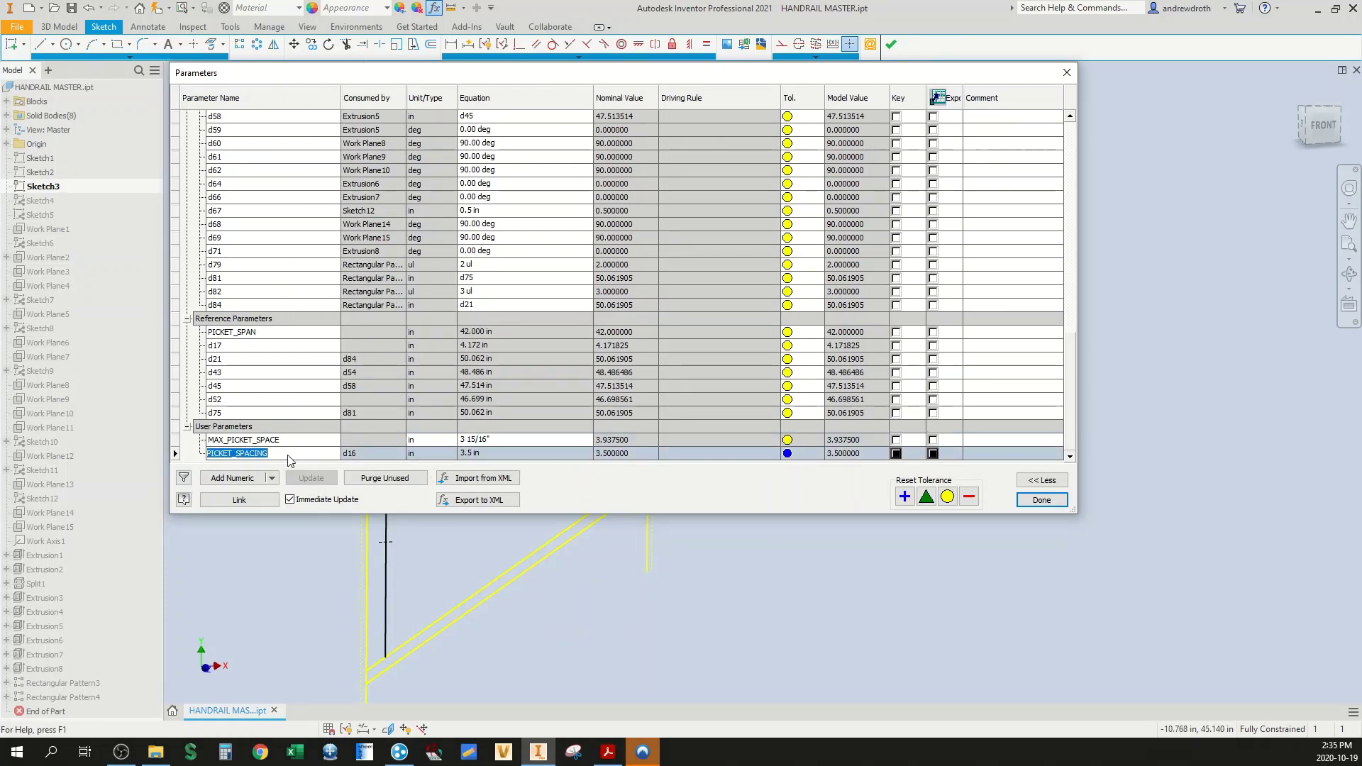
{"action": "left_click", "coordinate": [290, 454]}
{"action": "left_click", "coordinate": [504, 439]}
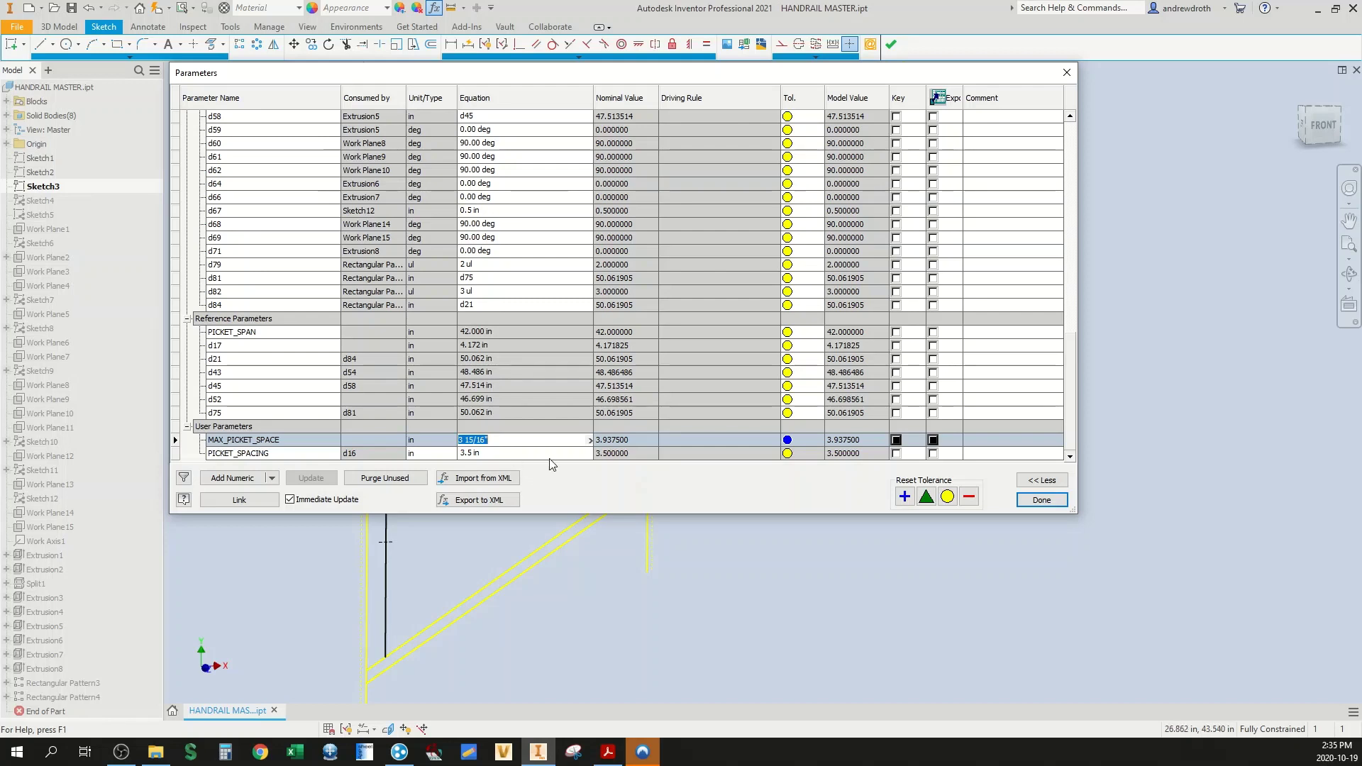
{"action": "left_click", "coordinate": [238, 478]}
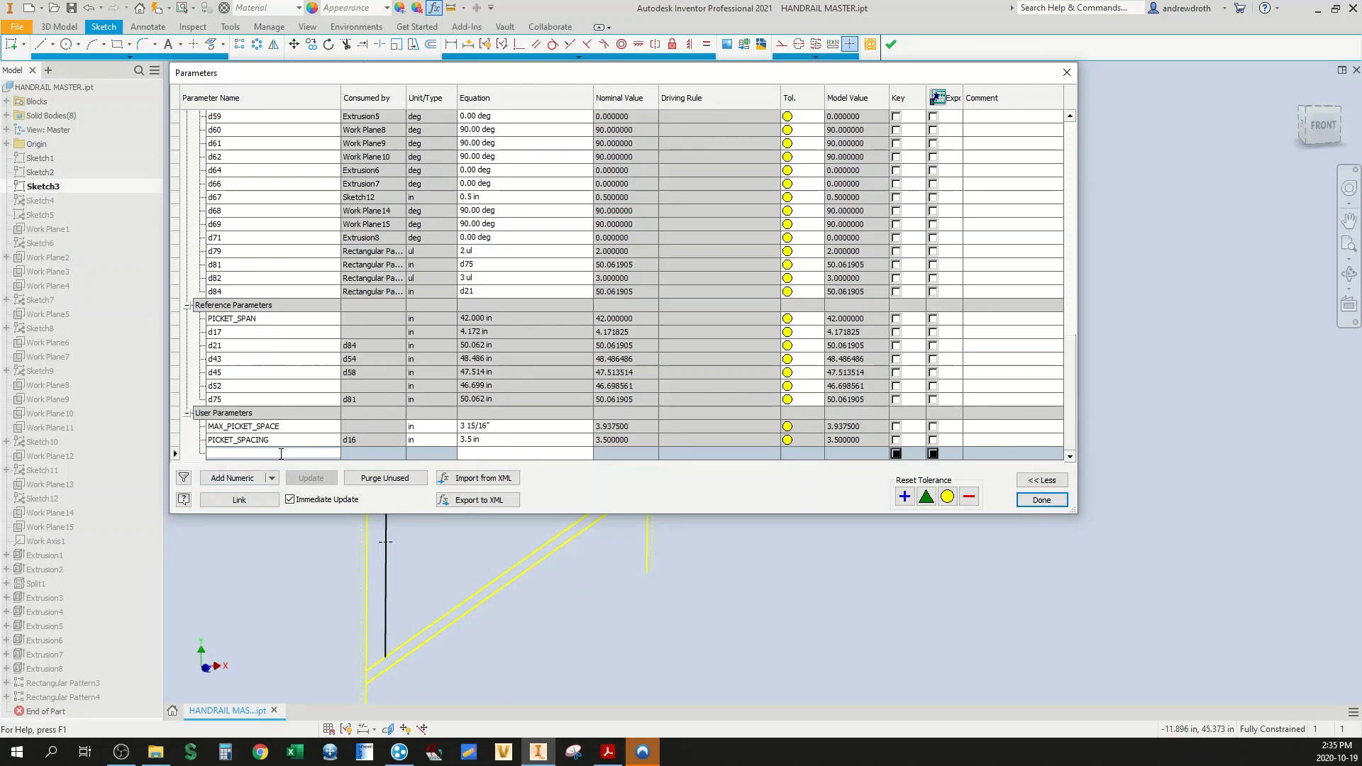
Step: Name the new parameter NUM_PICKET_SPACES and set its unit to Unitless (ul)
{"action": "type", "text": "NUM_PICKET_SPACES"}
{"action": "key", "text": "Return"}
{"action": "left_click", "coordinate": [438, 454]}
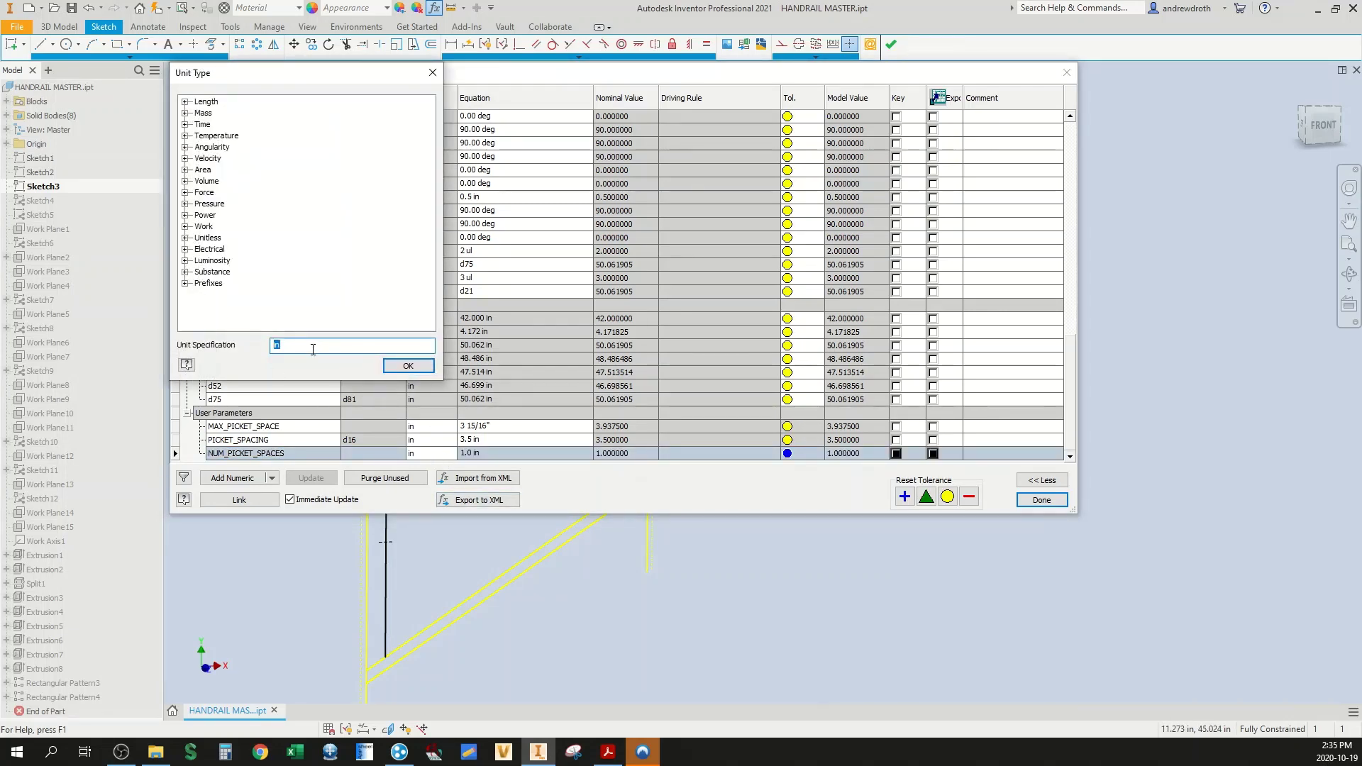
{"action": "left_click", "coordinate": [207, 239]}
{"action": "left_click", "coordinate": [185, 237]}
{"action": "left_click", "coordinate": [212, 249]}
{"action": "left_click", "coordinate": [410, 366]}
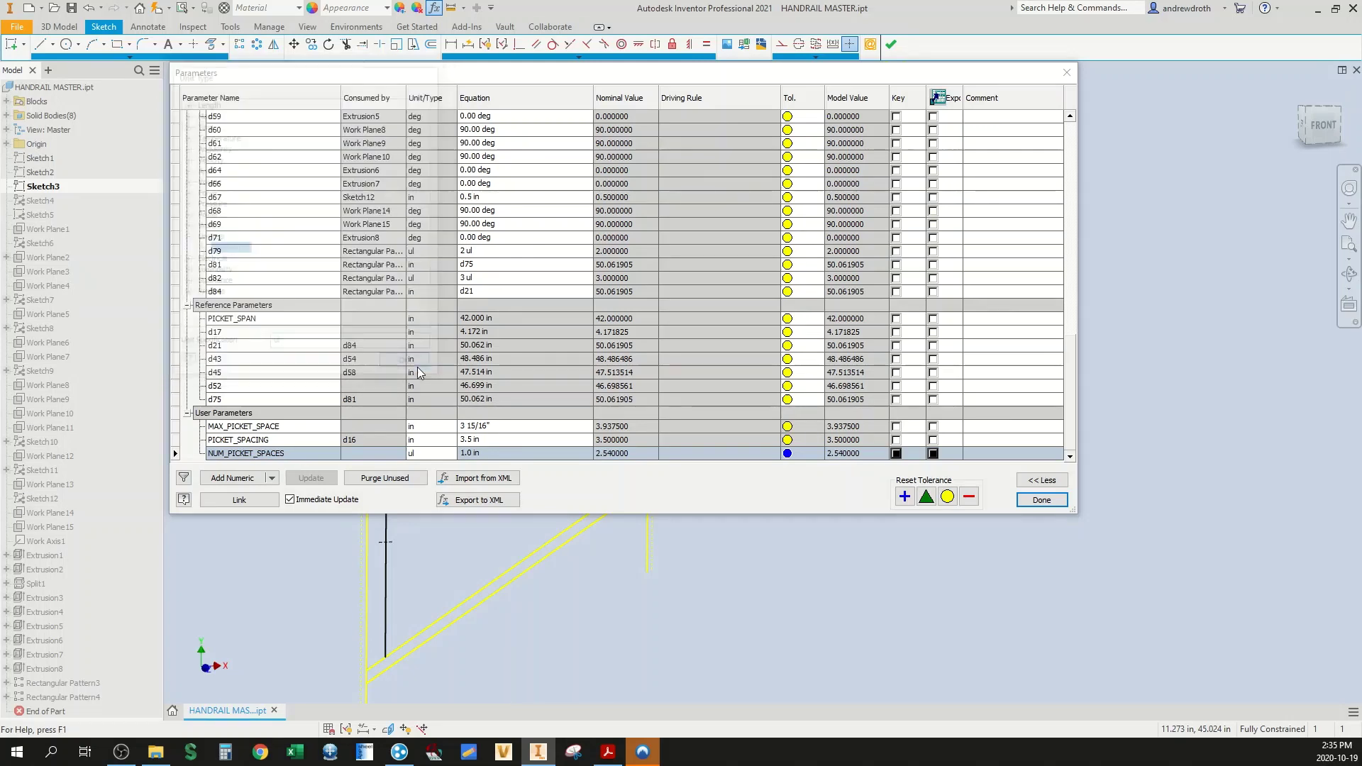
{"action": "left_click", "coordinate": [507, 453]}
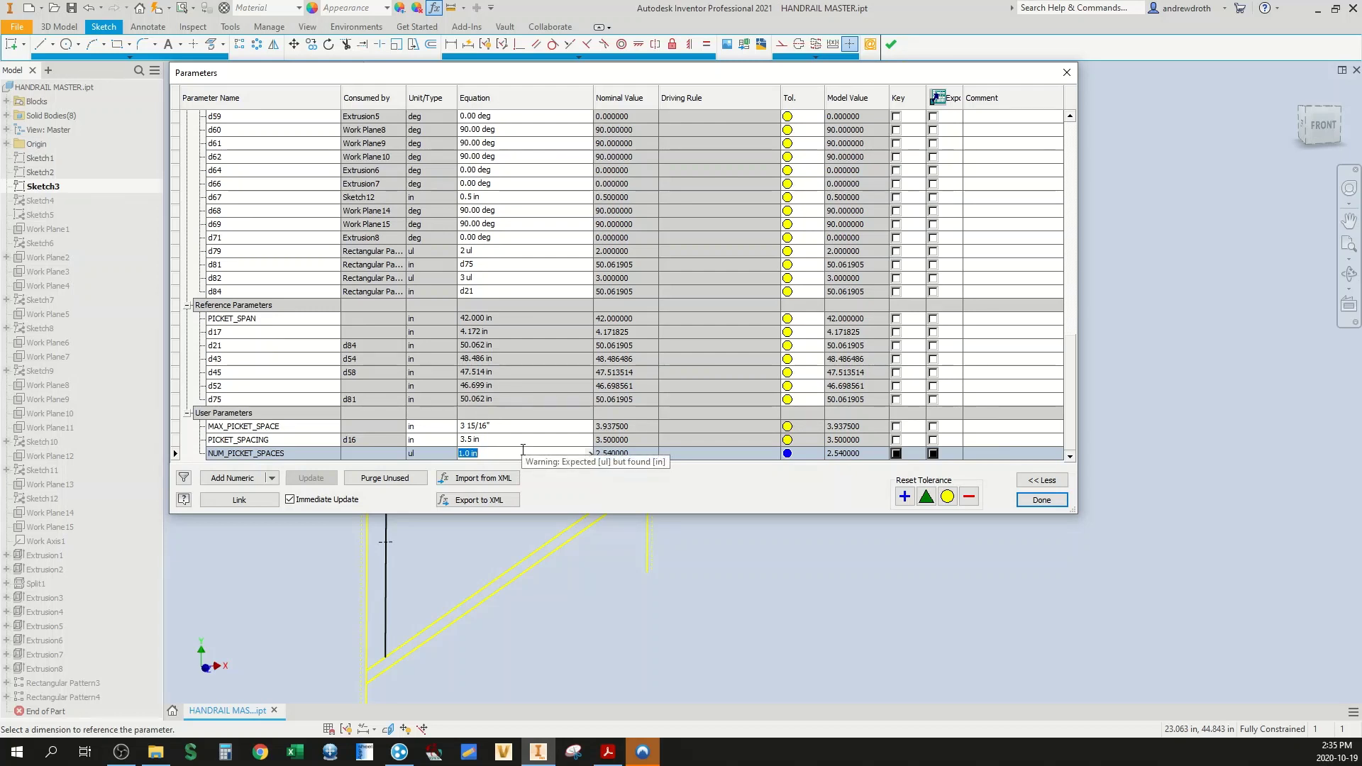
Step: Set NUM_PICKET_SPACES to ceil(PICKET_SPAN/MAX_PICKET_SPACE), evaluating to 11
{"action": "type", "text": "PICKET"}
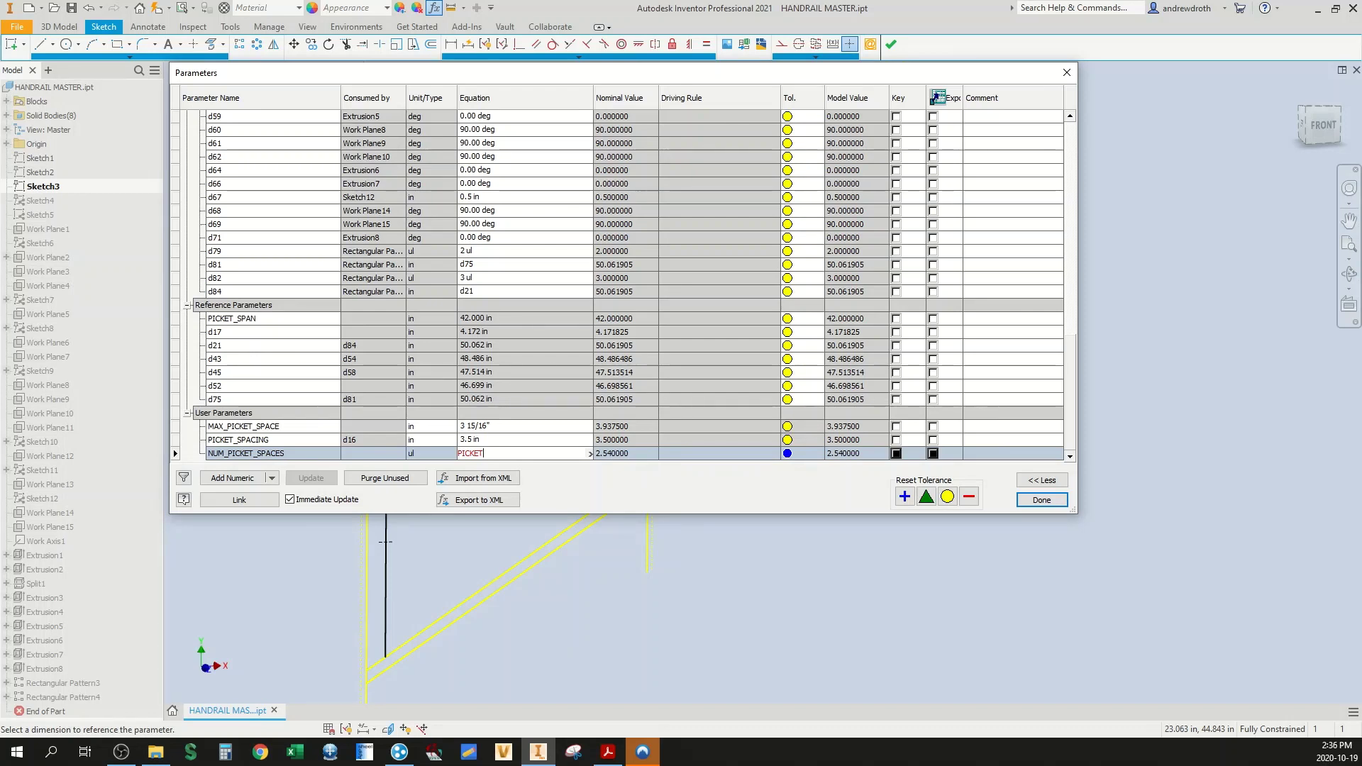
{"action": "type", "text": "_SPAN/MAX_PICKET_SPACE"}
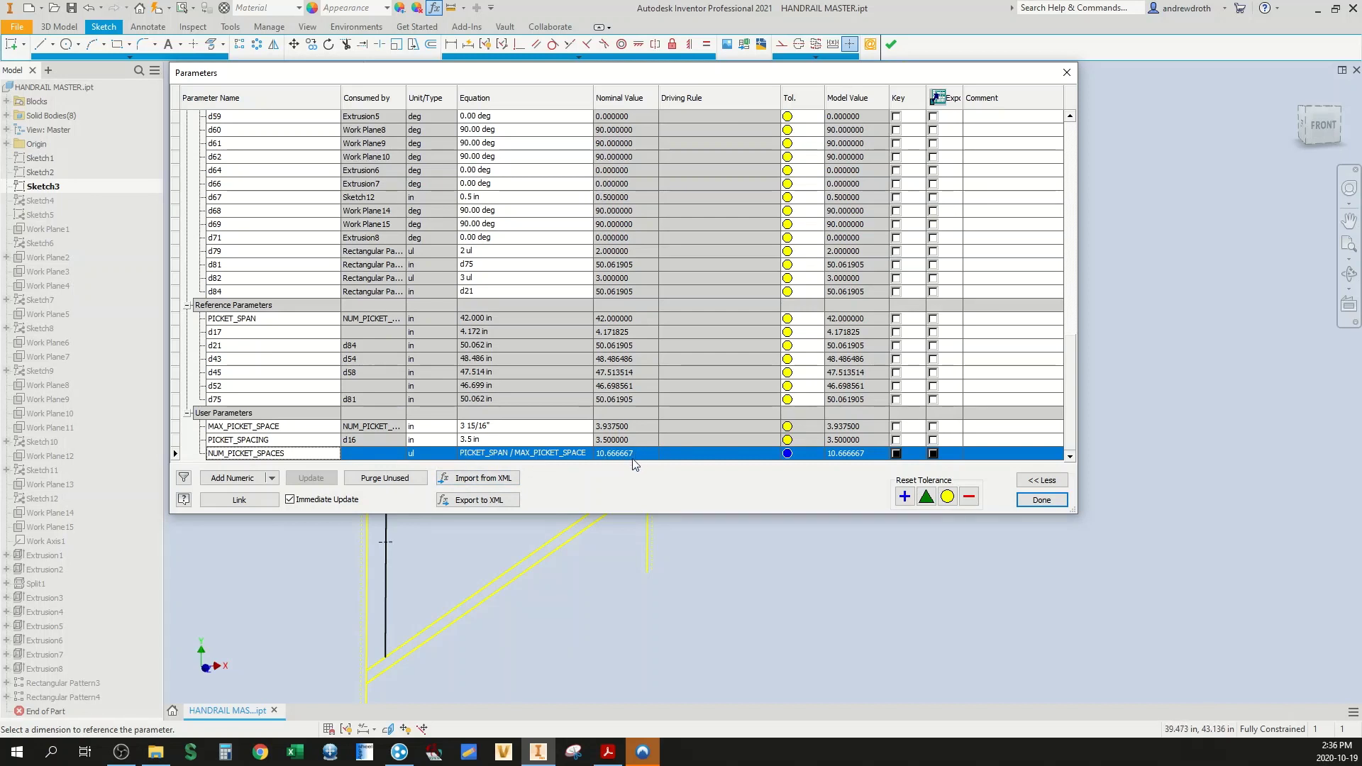
{"action": "left_click", "coordinate": [472, 453]}
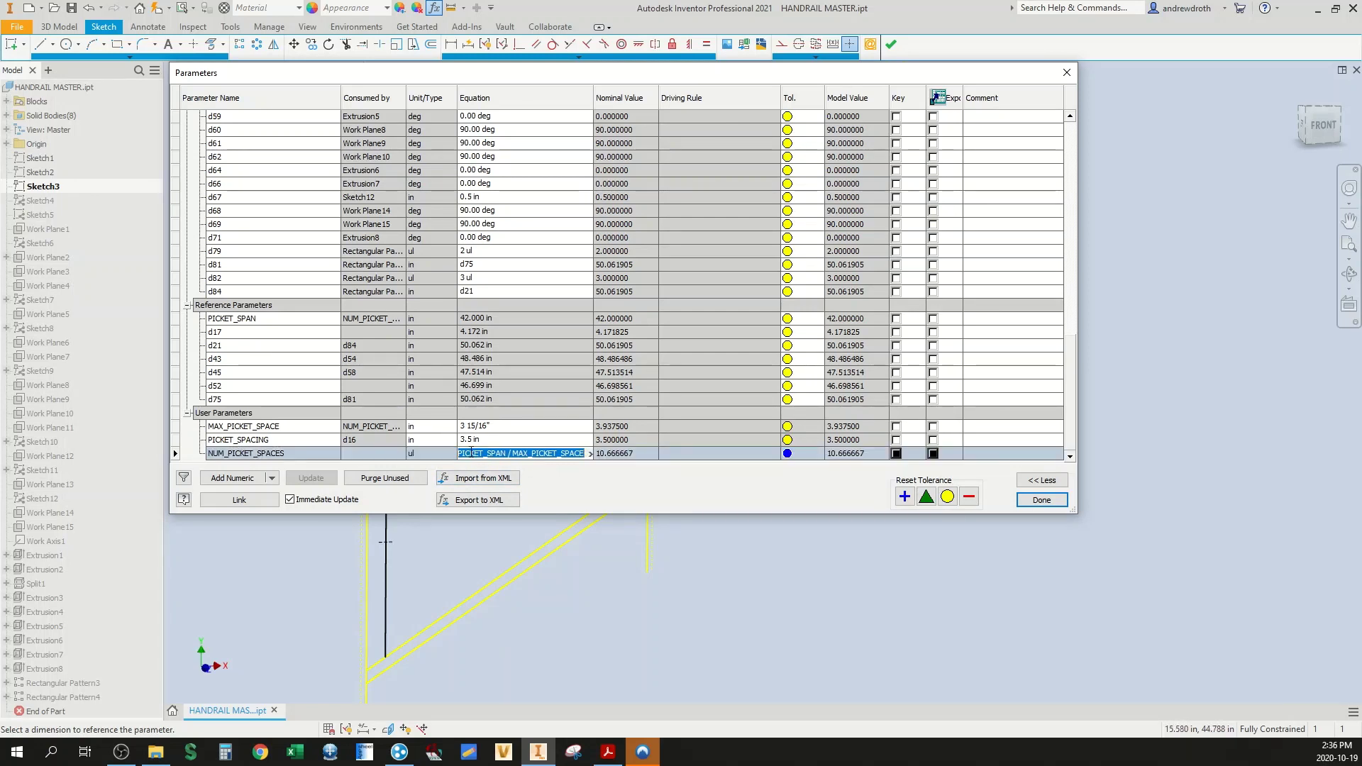
{"action": "left_click", "coordinate": [488, 452]}
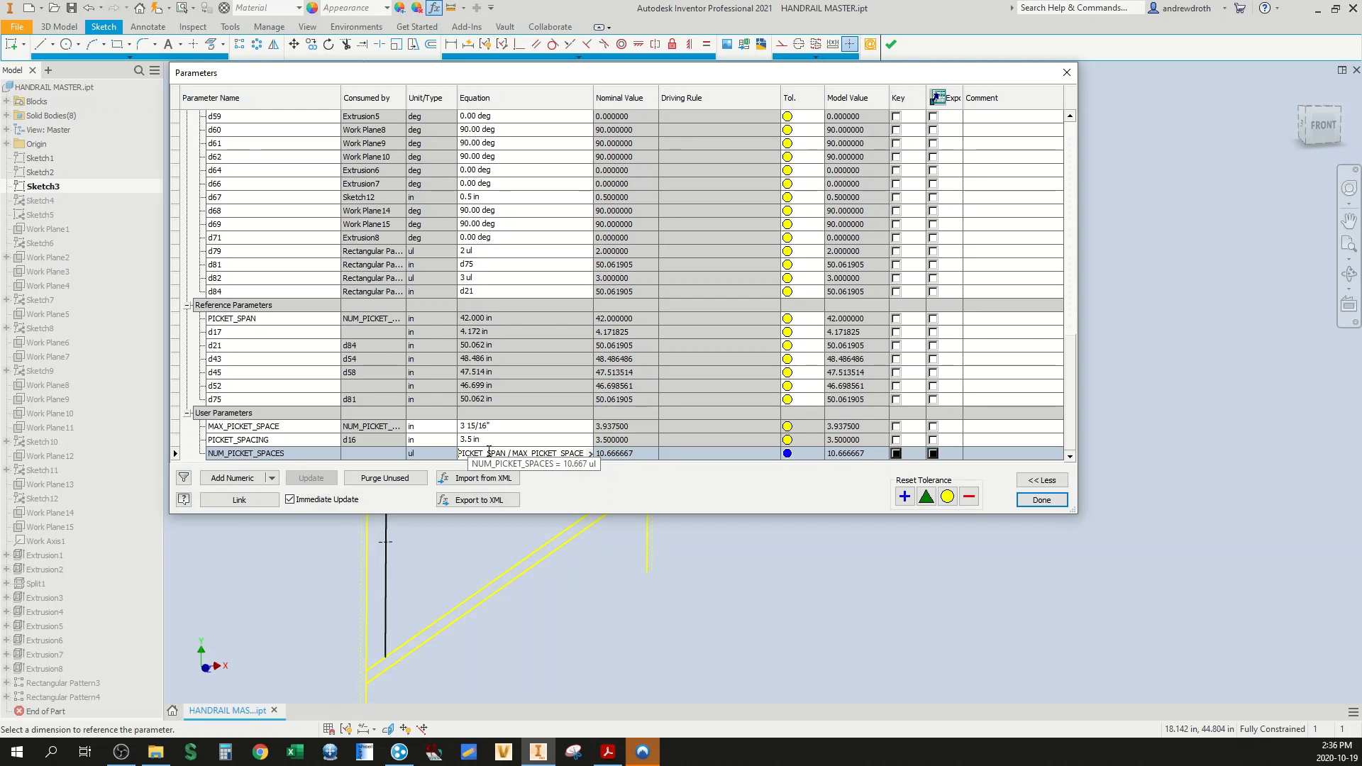
{"action": "key", "text": "End"}
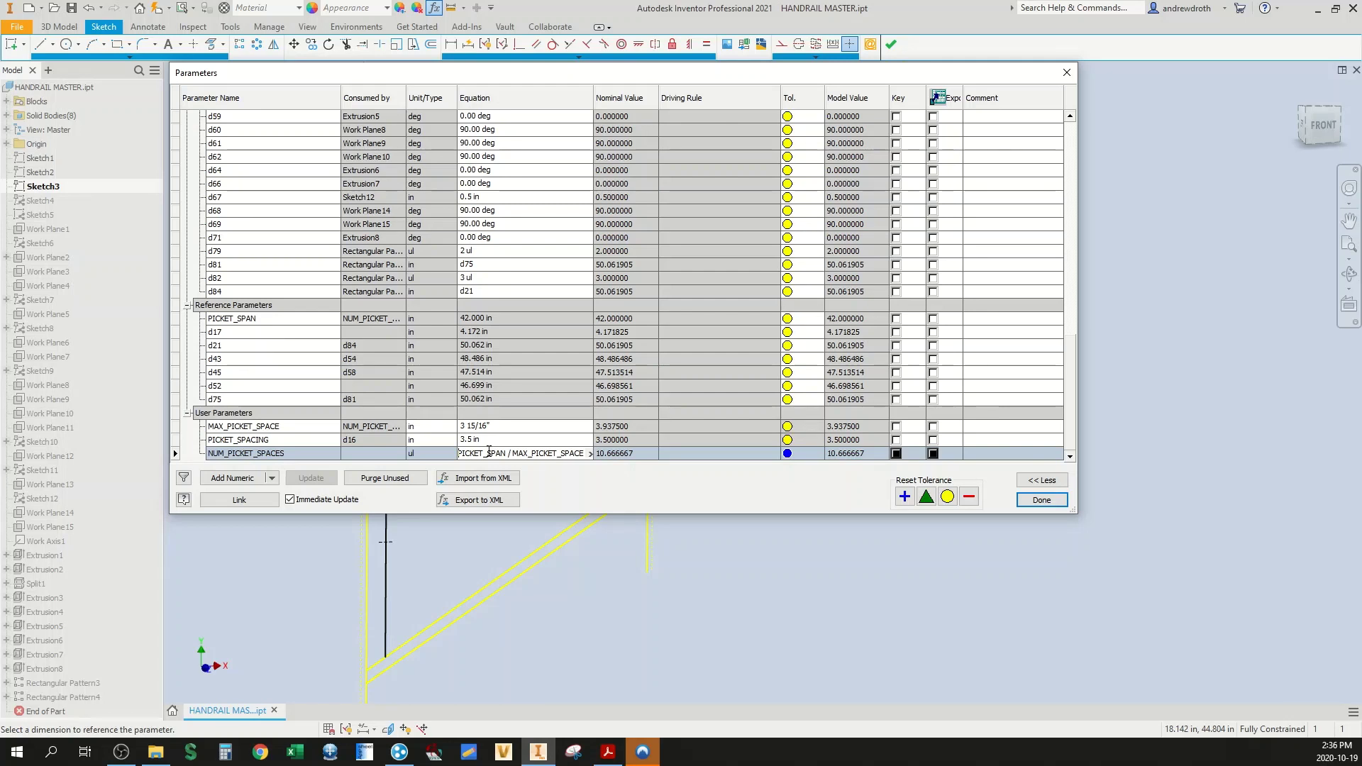
{"action": "left_click", "coordinate": [461, 453]}
{"action": "type", "text": "ceil"}
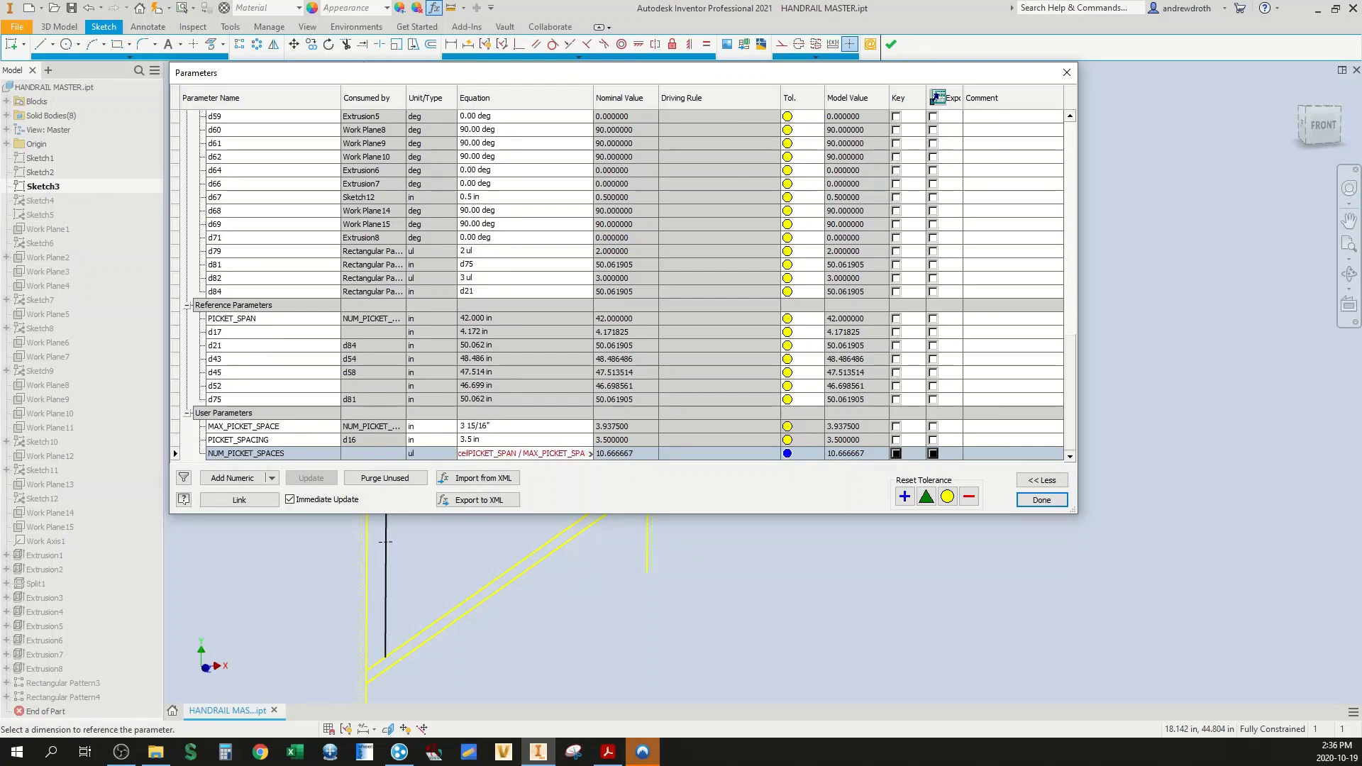
{"action": "type", "text": "("}
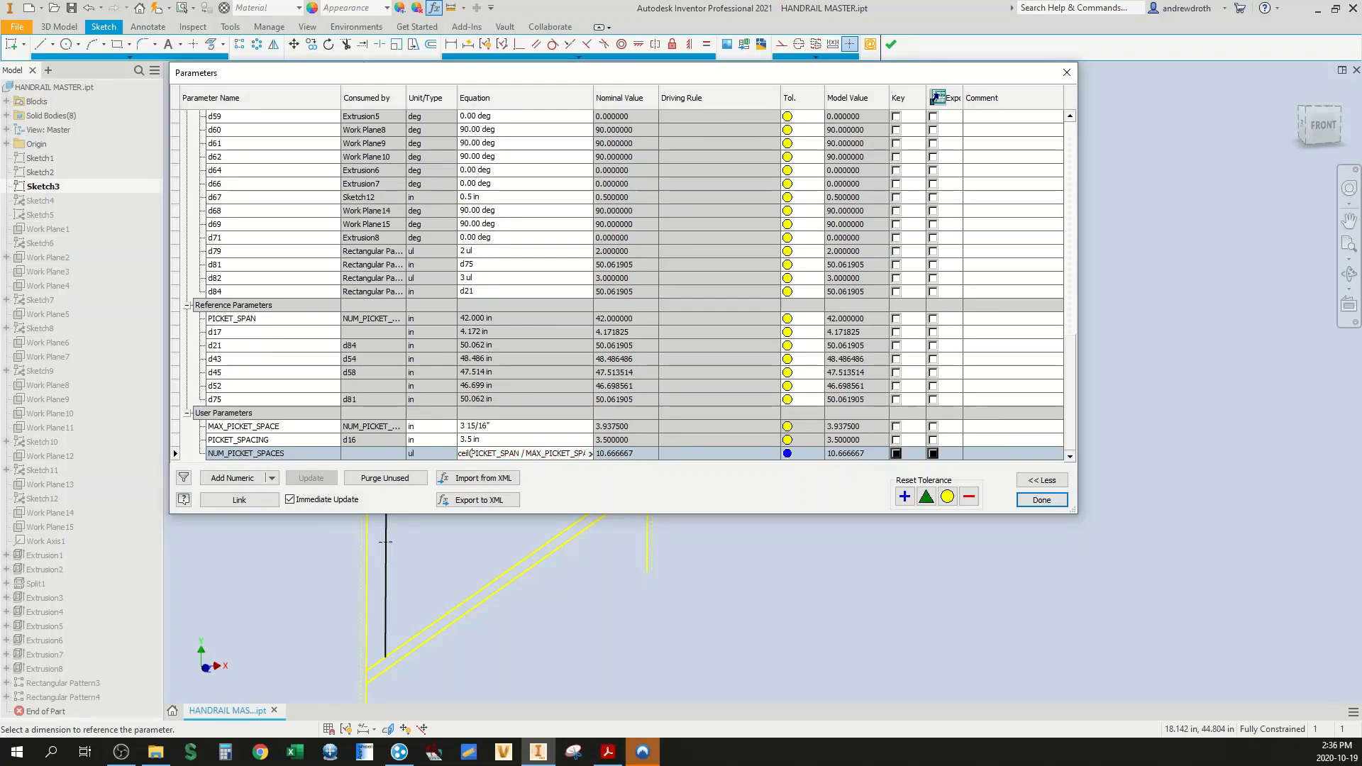
{"action": "key", "text": "End"}
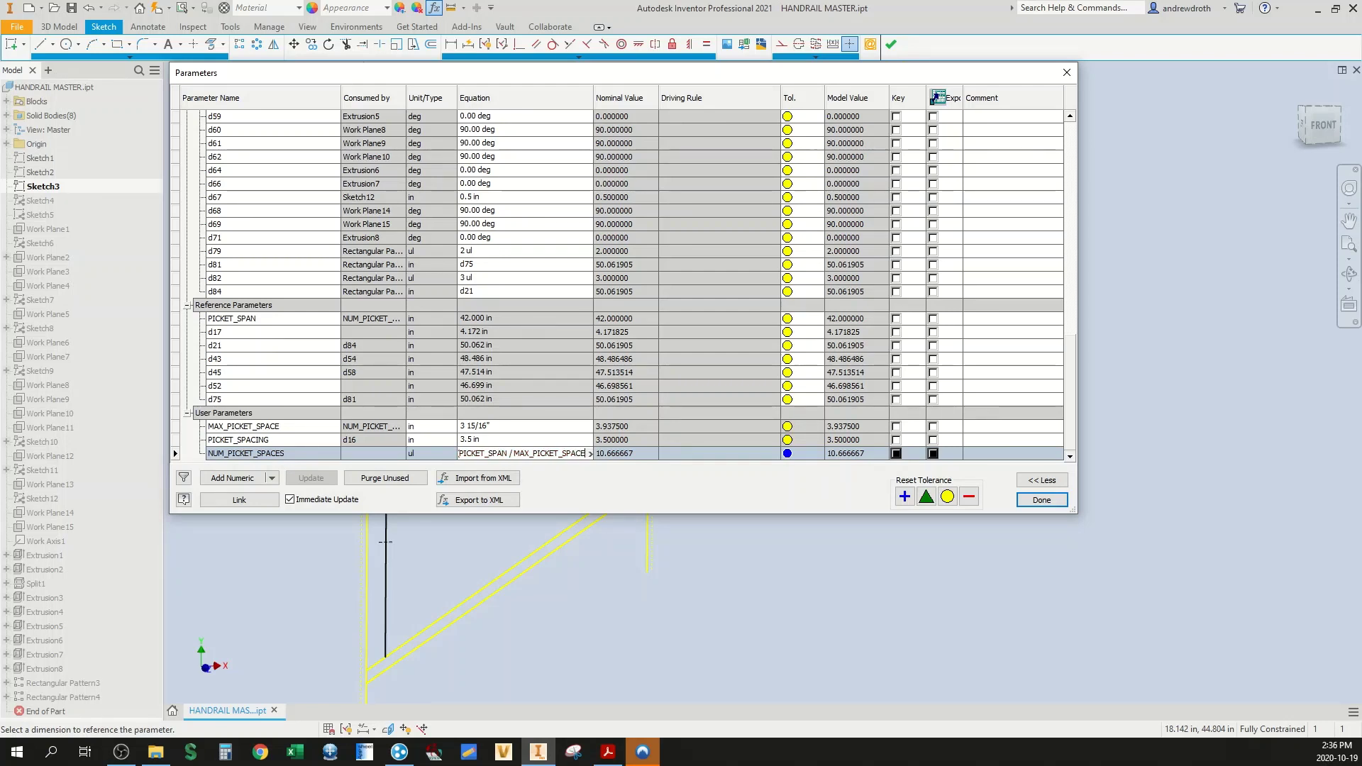
{"action": "type", "text": ")"}
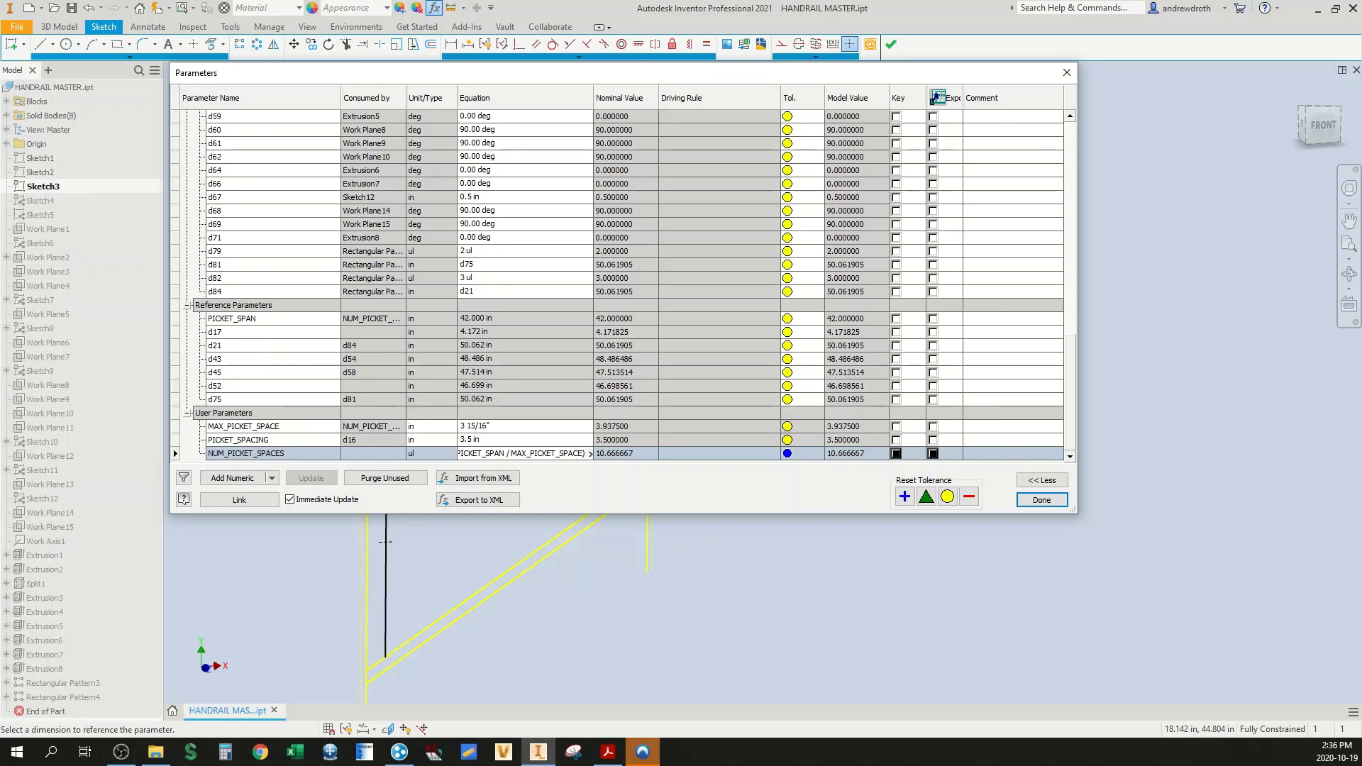
{"action": "key", "text": "Return"}
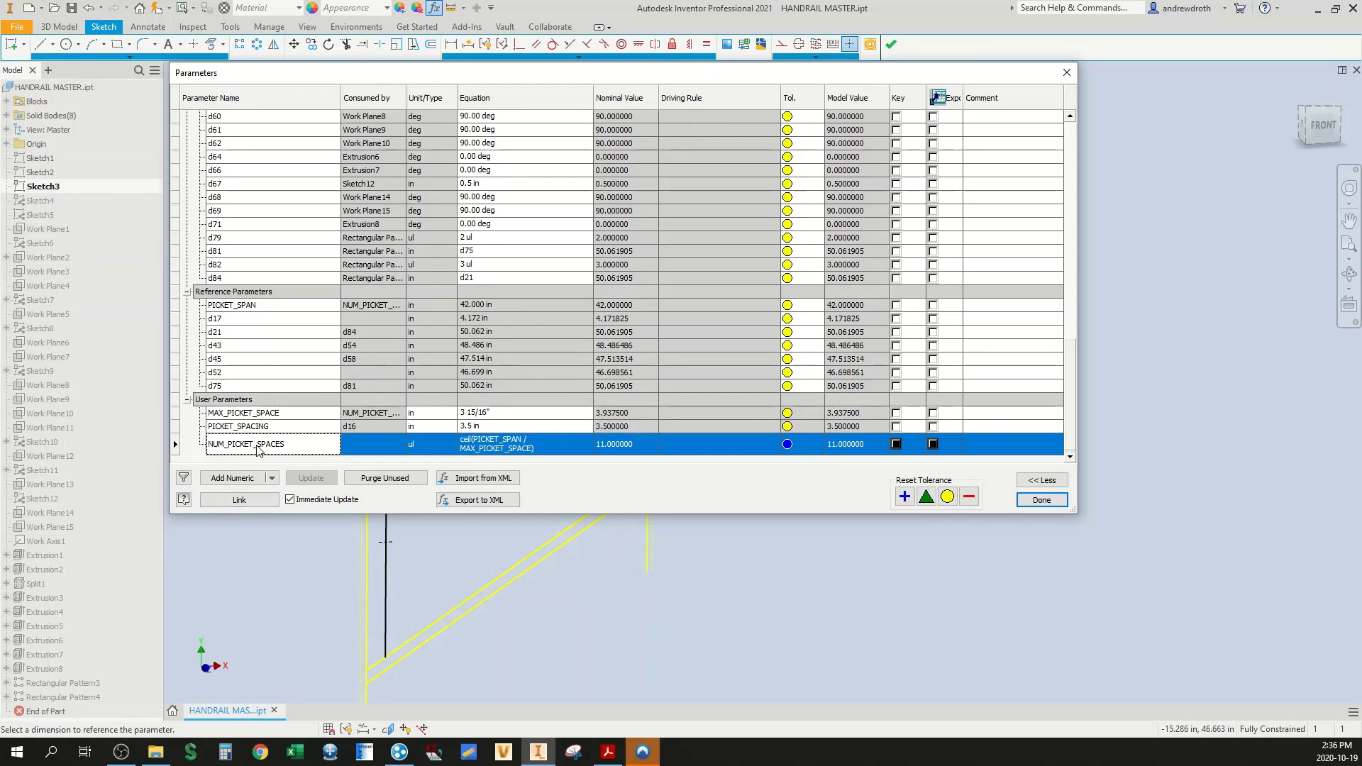
Step: Add a unitless (ul) parameter NUM_PICKETS with equation NUM_PICKET_SPACES-1
{"action": "left_click", "coordinate": [252, 479]}
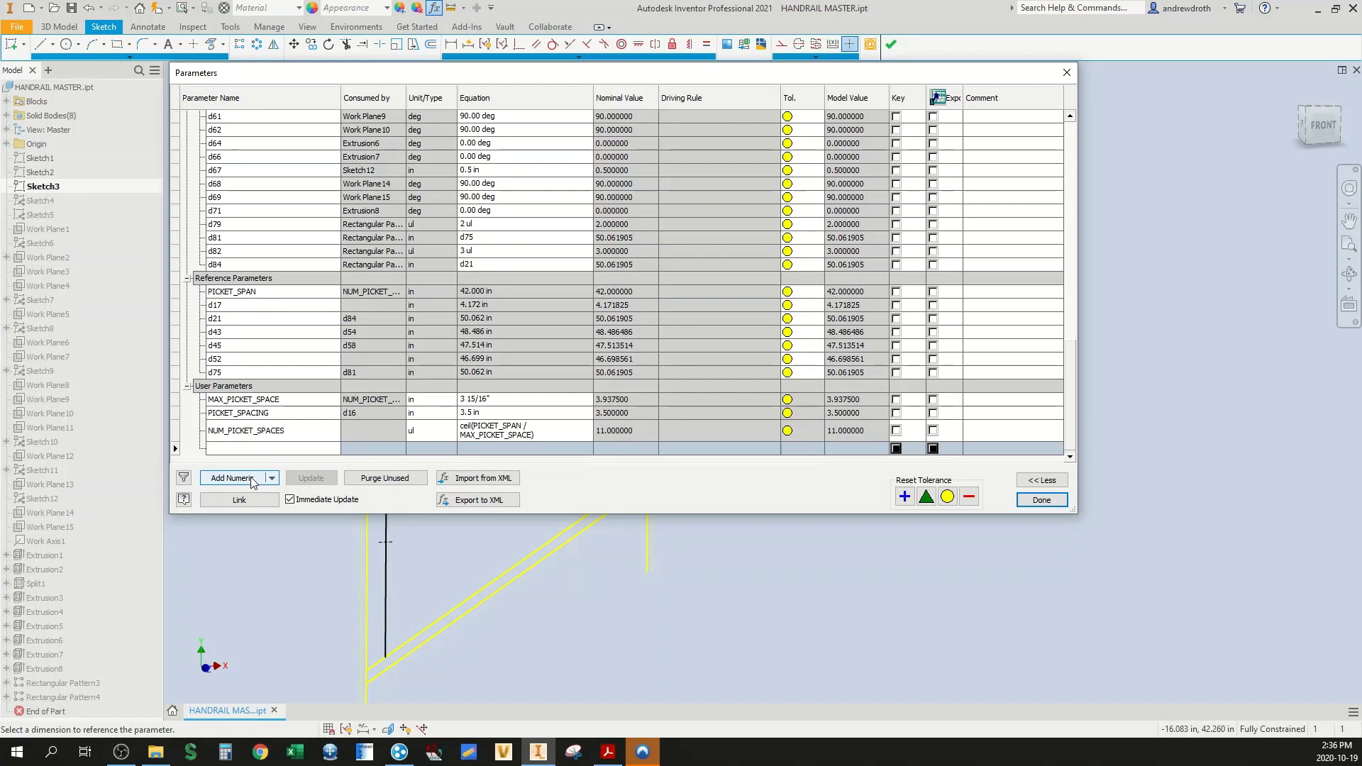
{"action": "type", "text": "NUM_PICKETS"}
{"action": "key", "text": "Return"}
{"action": "left_click", "coordinate": [428, 450]}
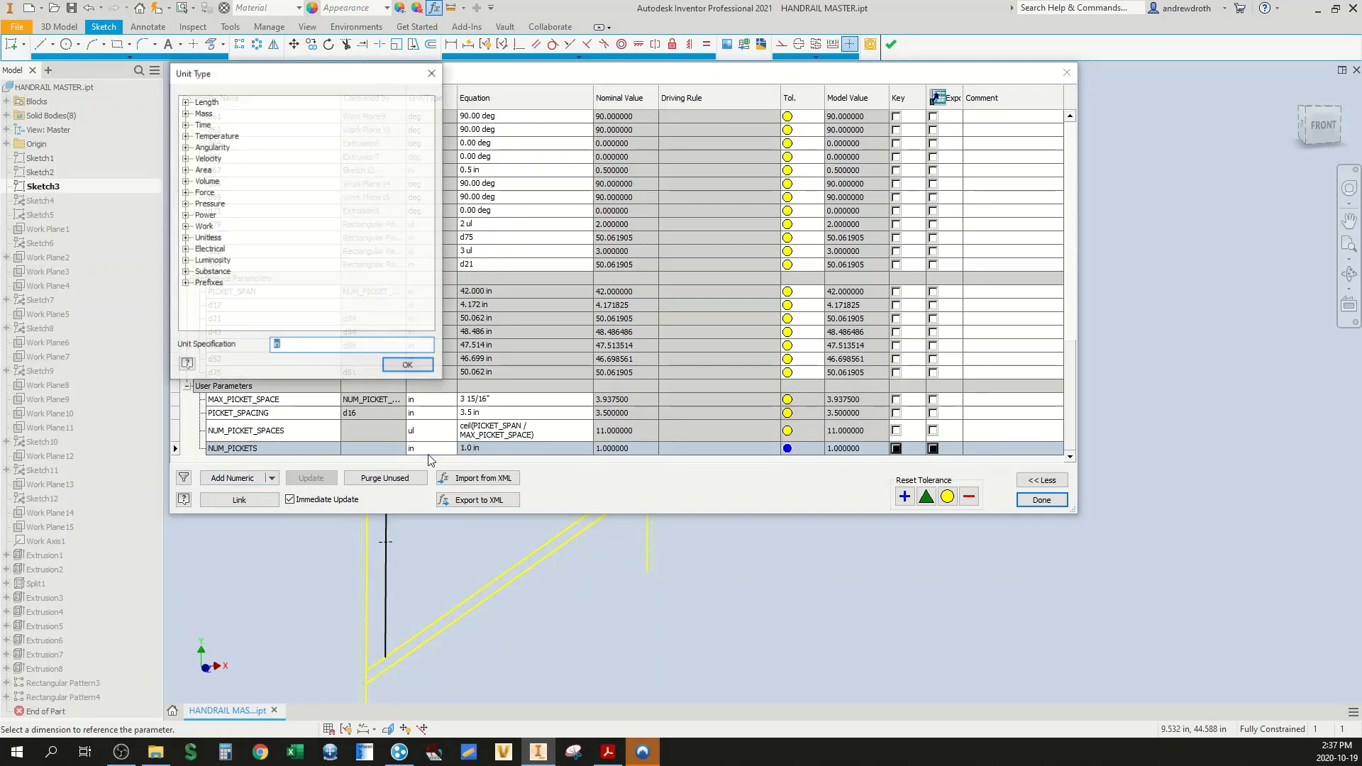
{"action": "left_click", "coordinate": [185, 238]}
{"action": "left_click", "coordinate": [227, 249]}
{"action": "left_click", "coordinate": [408, 366]}
{"action": "left_click", "coordinate": [498, 450]}
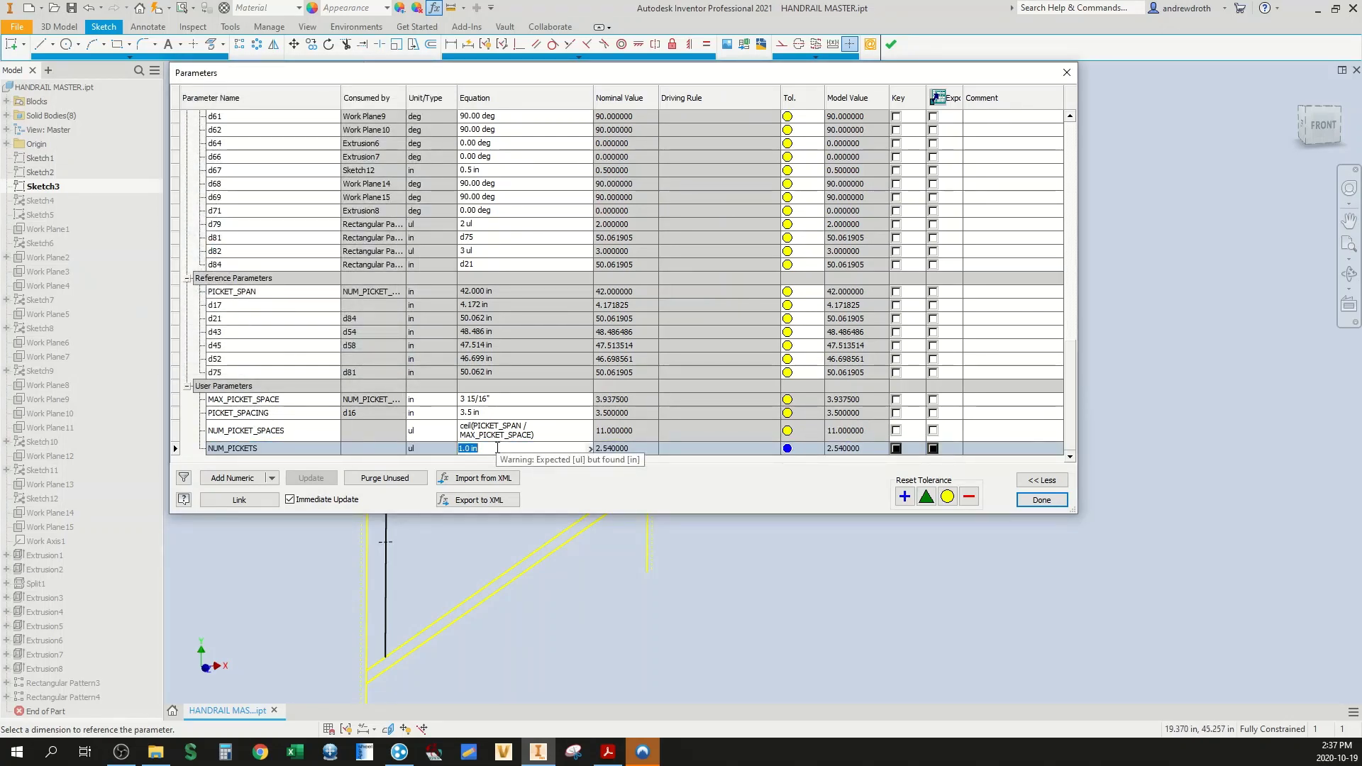
{"action": "key", "text": "BackSpace"}
{"action": "type", "text": "NUM_PICKET"}
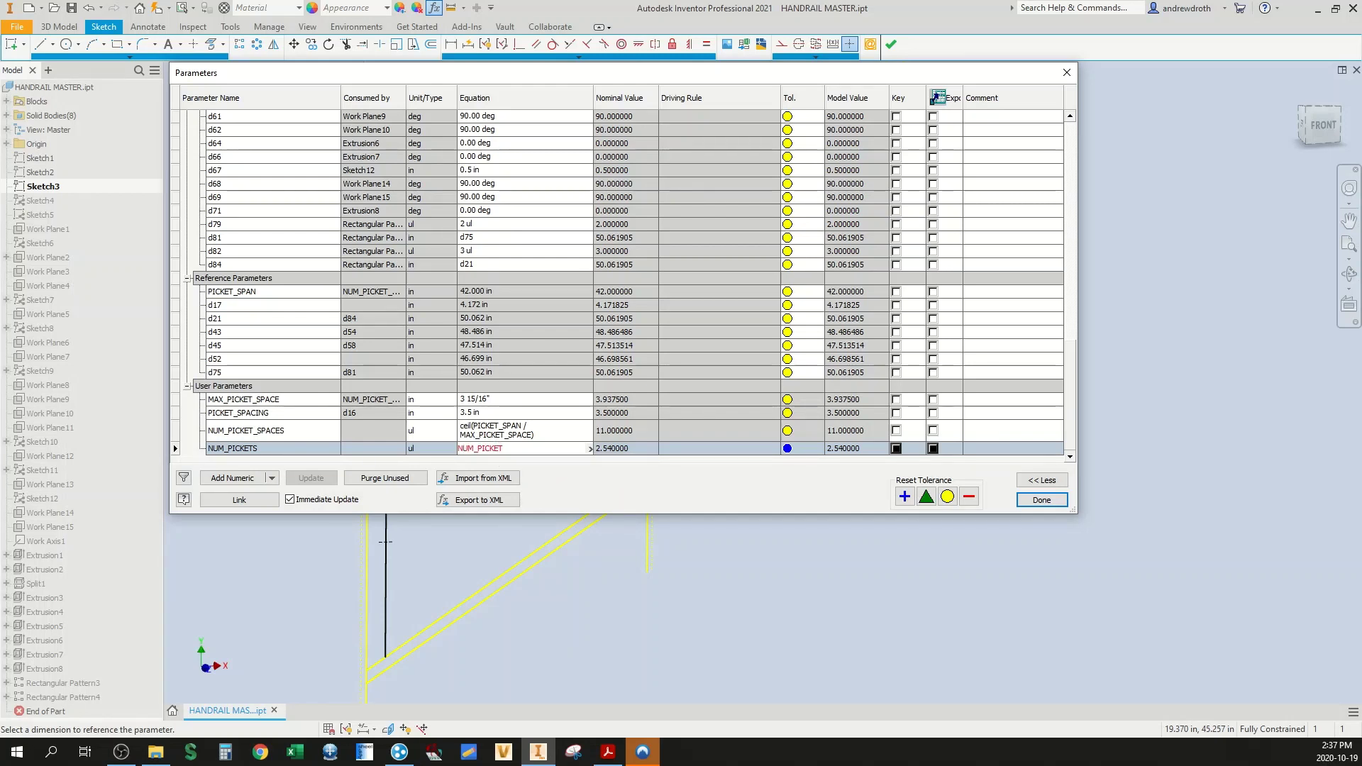
{"action": "type", "text": "_SPACES -1"}
Step: Set PICKET_SPACING to PICKET_SPAN/NUM_PICKET_SPACES (3.818 in) and close the Parameters dialog
{"action": "key", "text": "Return"}
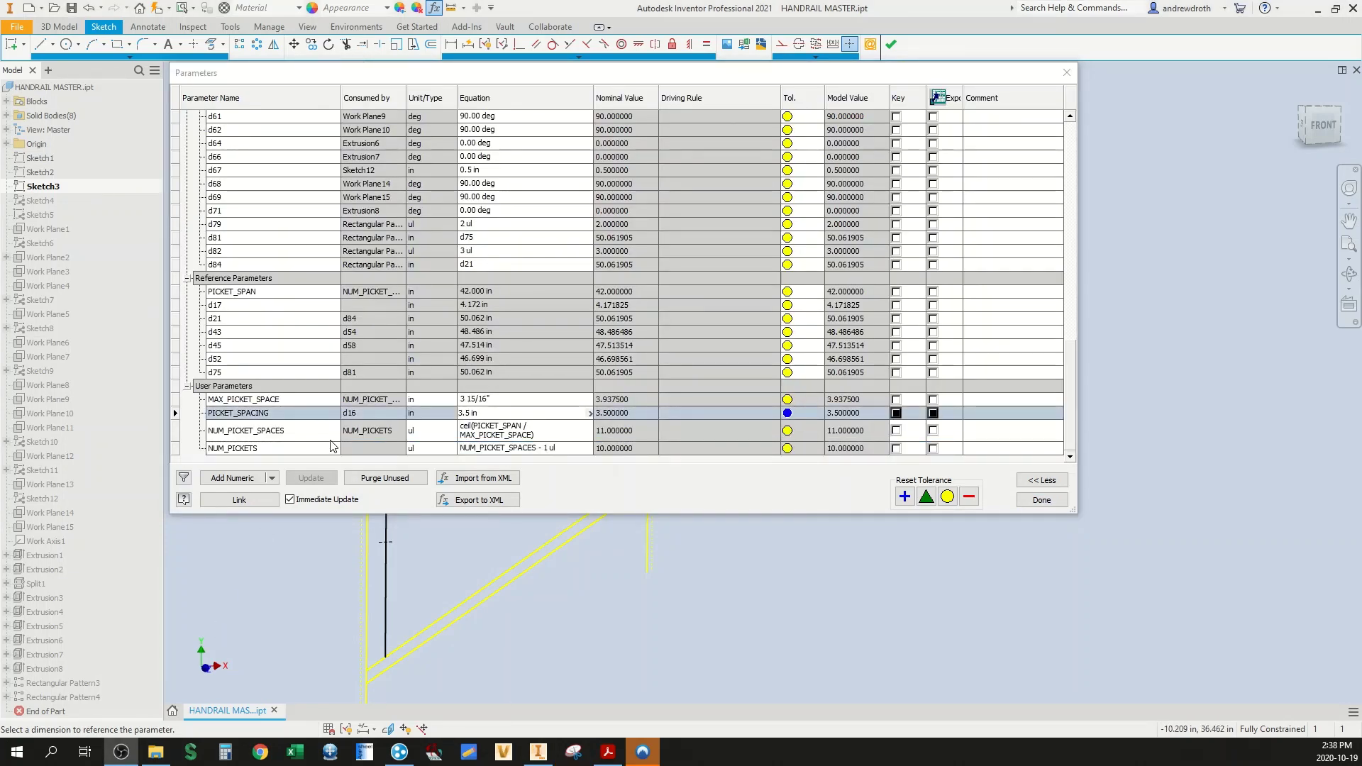
{"action": "left_click", "coordinate": [503, 408]}
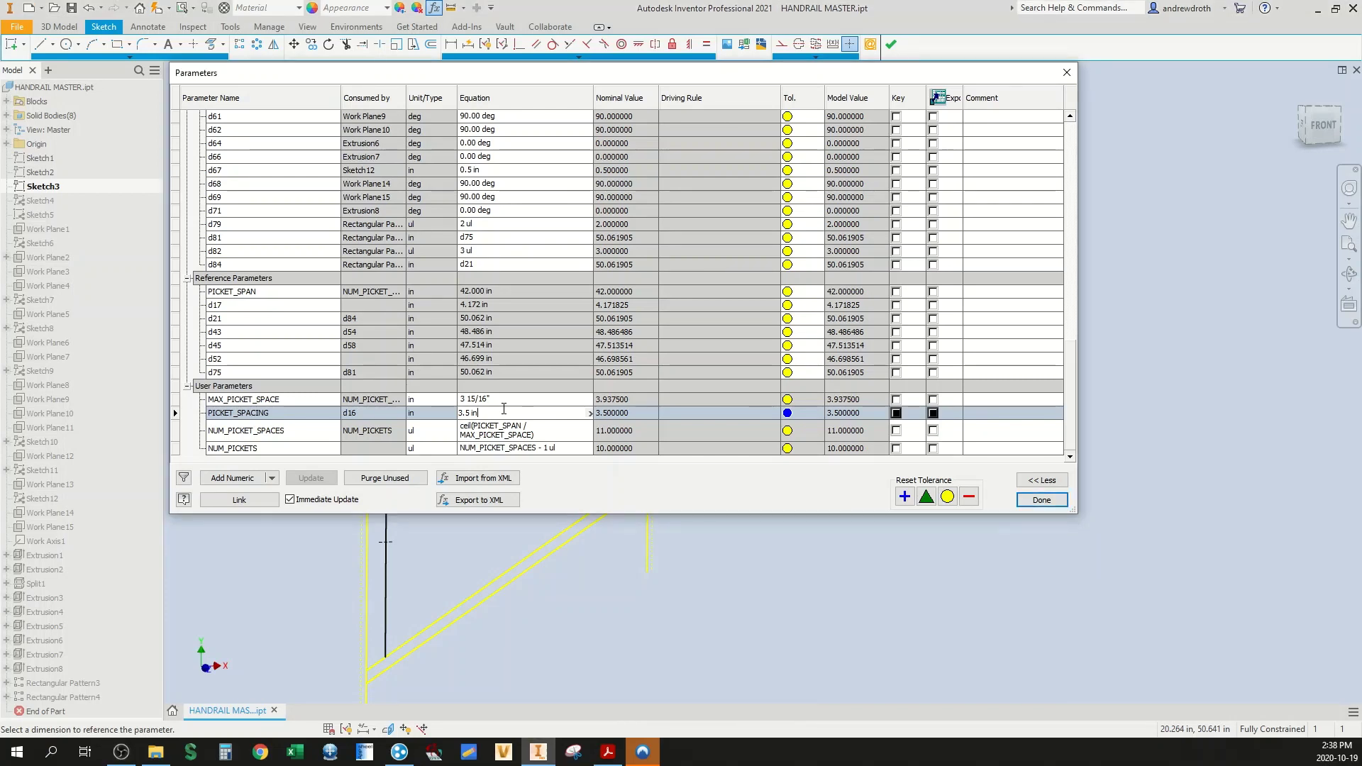
{"action": "left_click", "coordinate": [528, 409]}
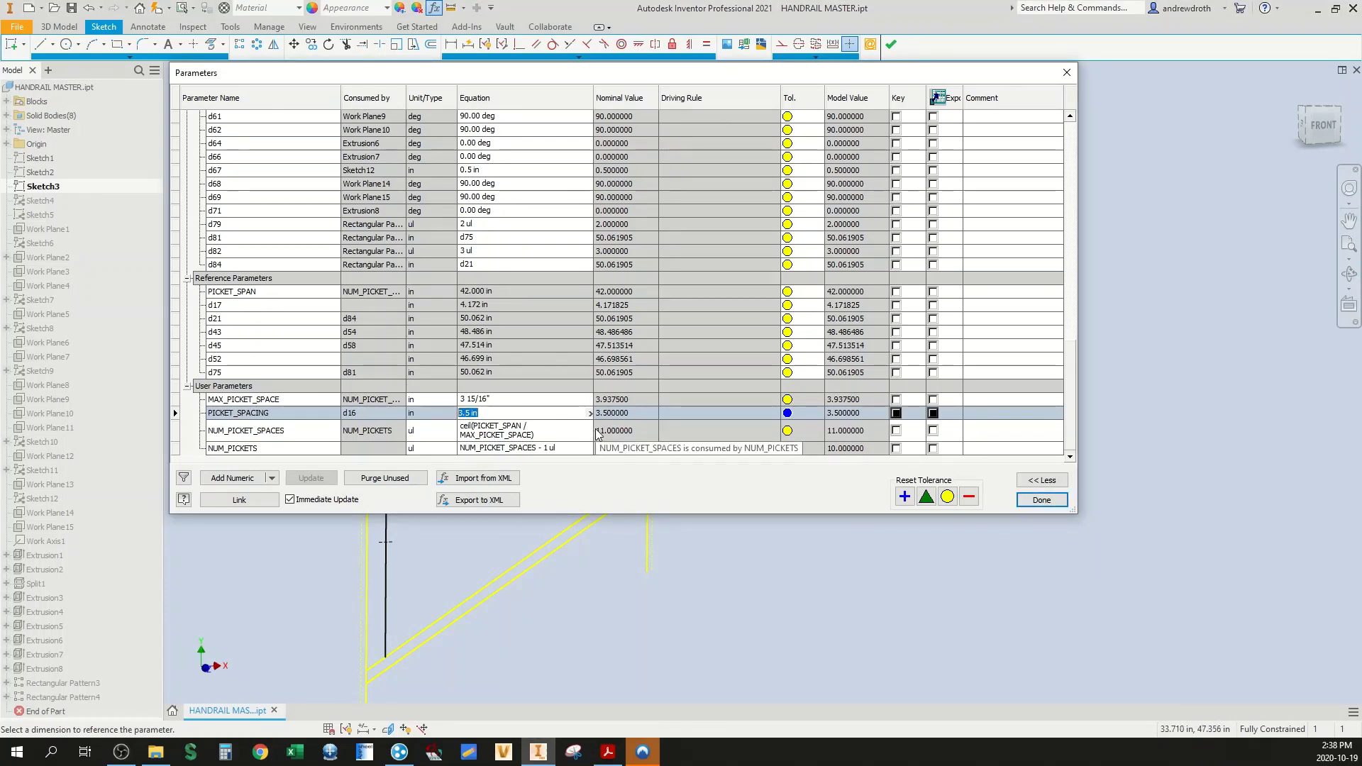
{"action": "type", "text": "PICKET_SPAN"}
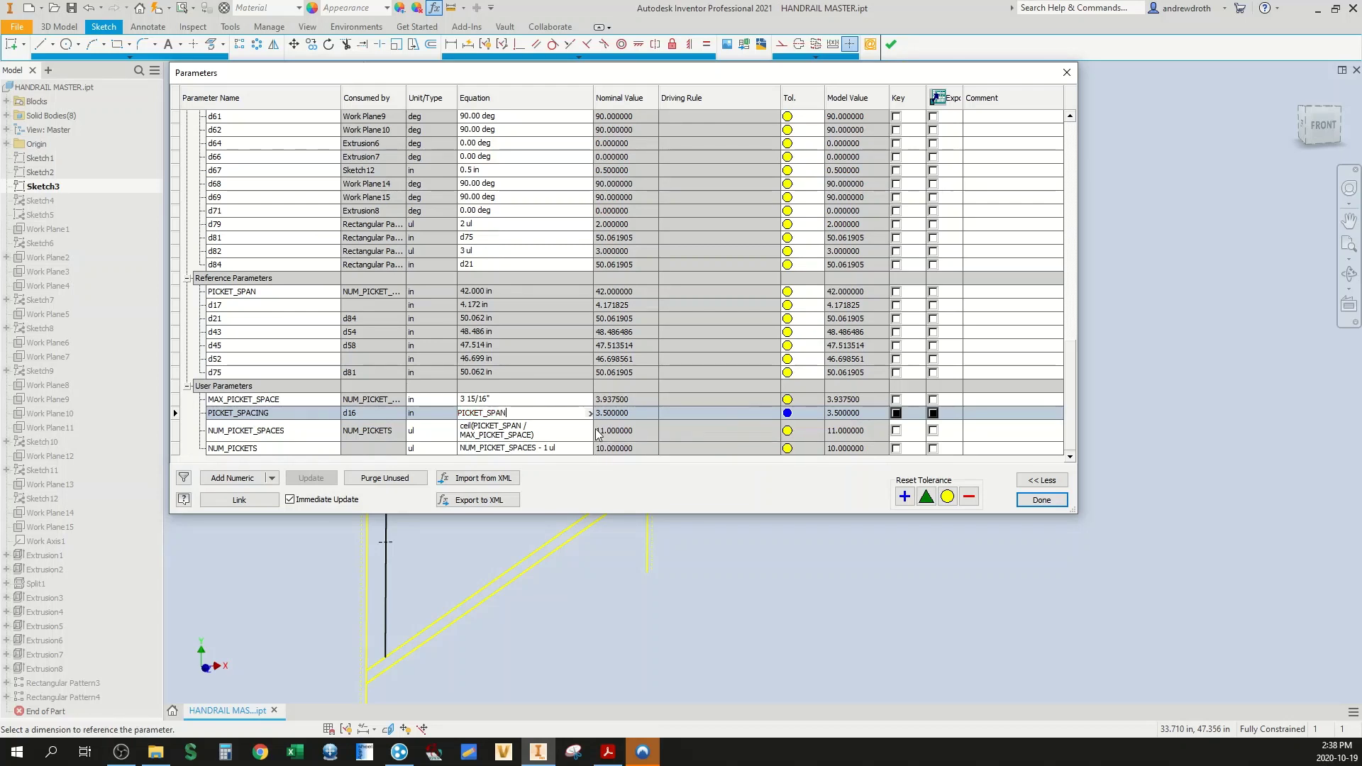
{"action": "type", "text": "/NUM_PICKET_SPACES"}
{"action": "key", "text": "Return"}
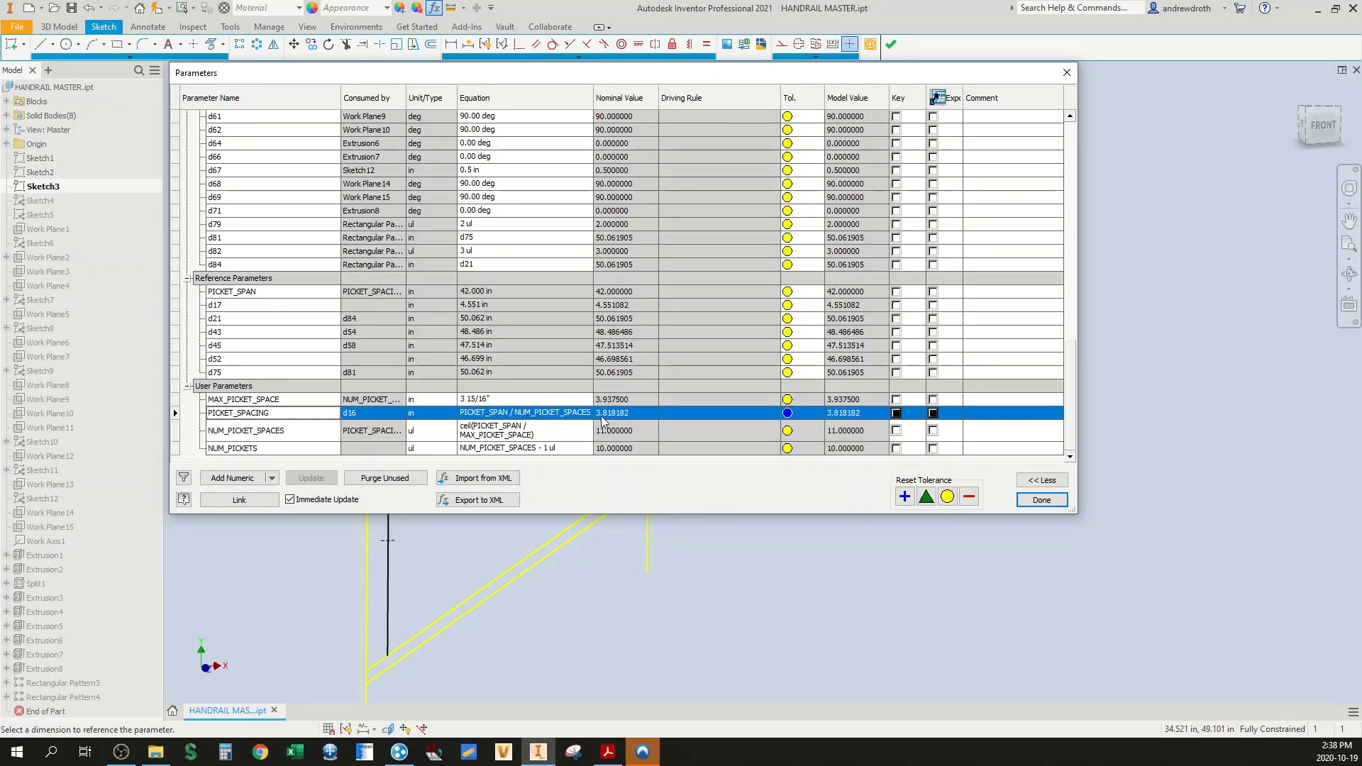
{"action": "left_click", "coordinate": [1053, 501]}
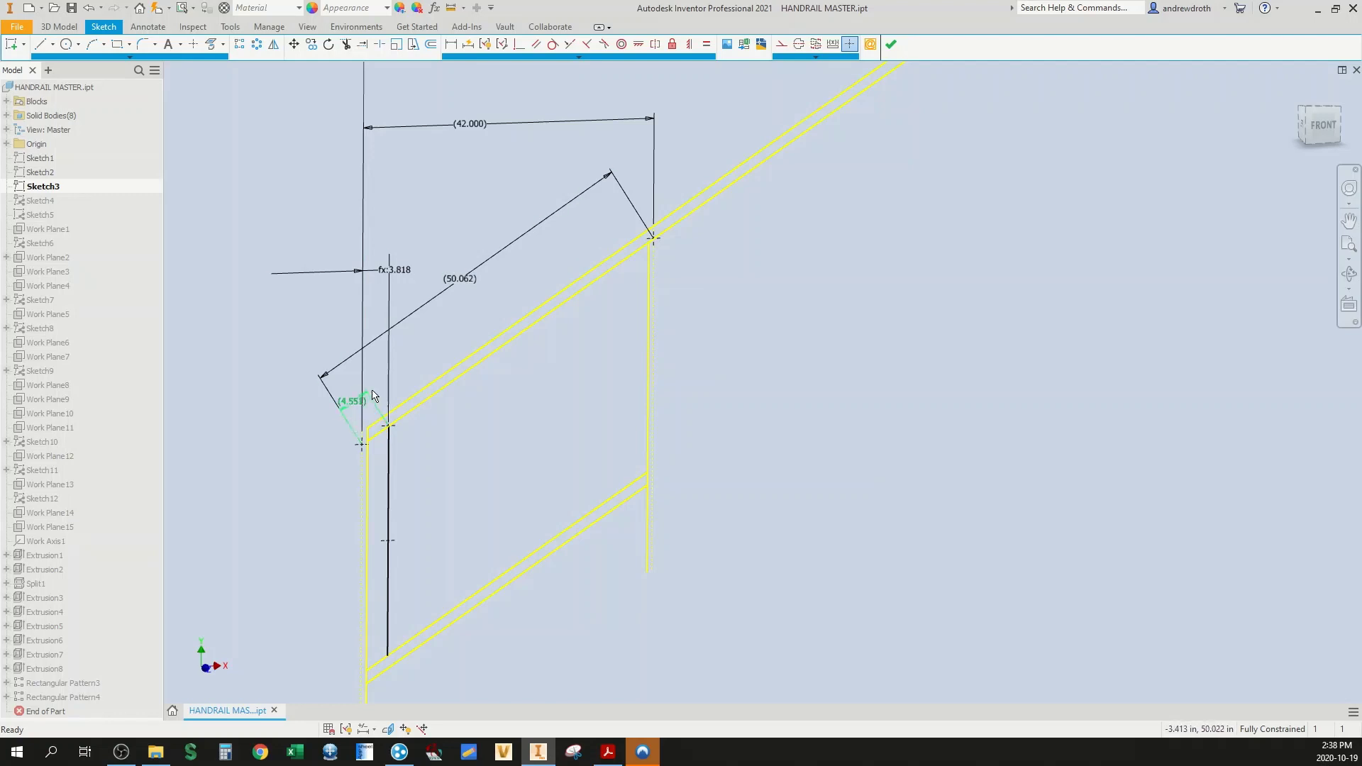
Step: Finish the sketch and pattern the picket (Extrusion8) along reversed Work Axis1
{"action": "left_click", "coordinate": [891, 46]}
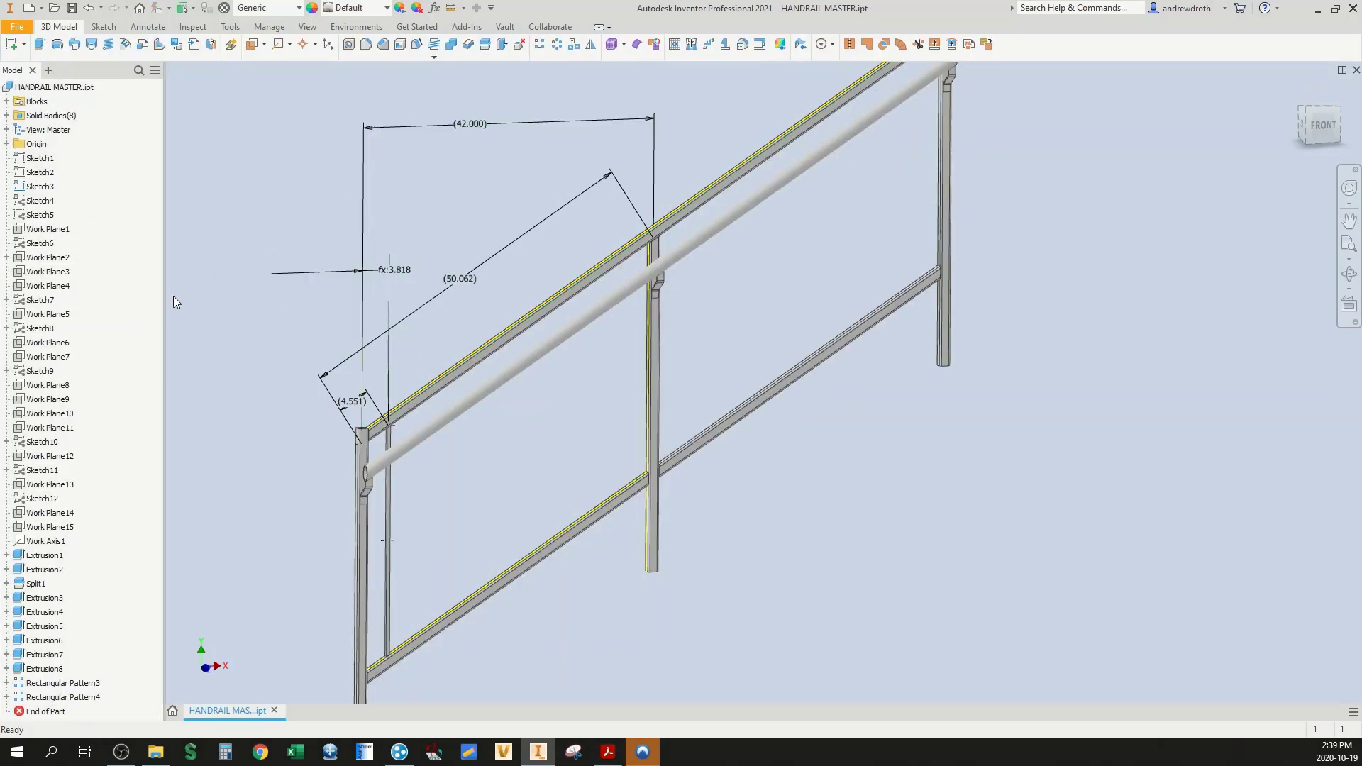
{"action": "left_click", "coordinate": [539, 45]}
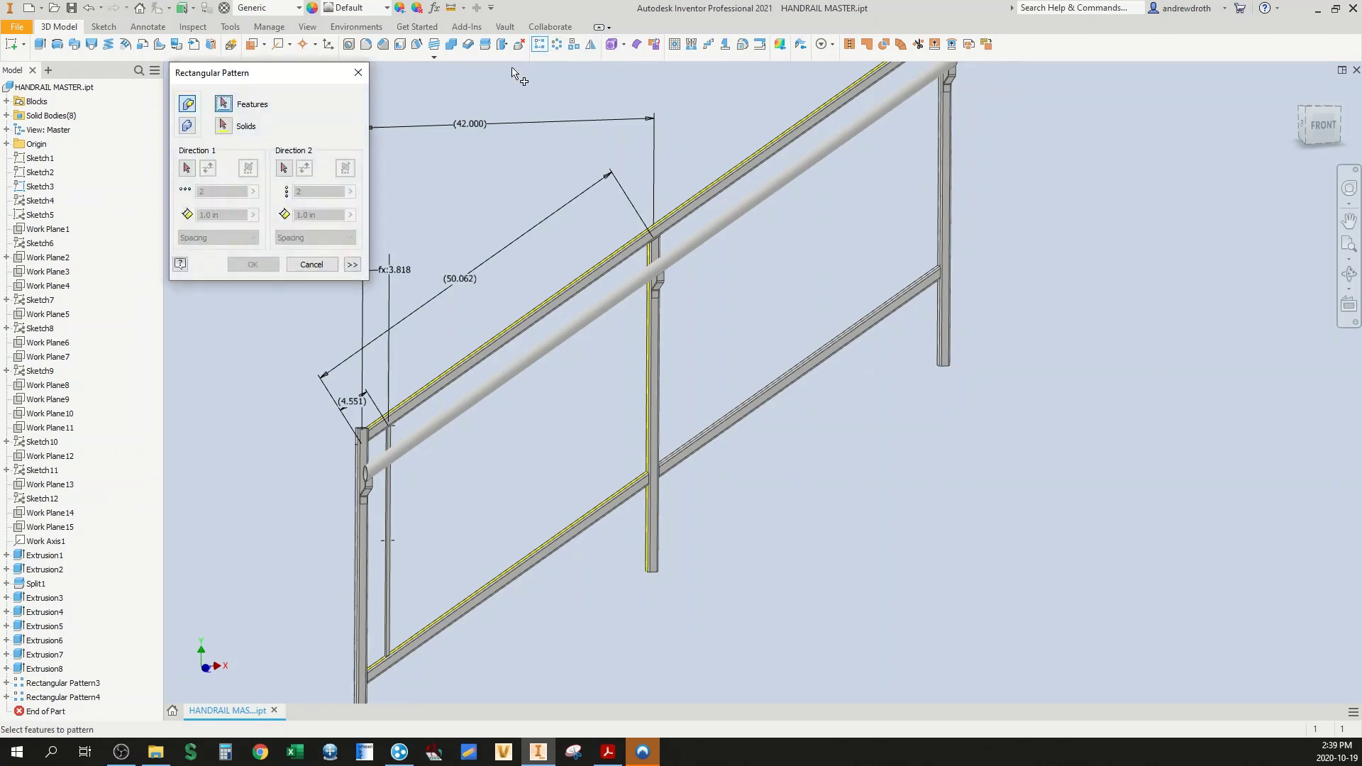
{"action": "left_click", "coordinate": [390, 522]}
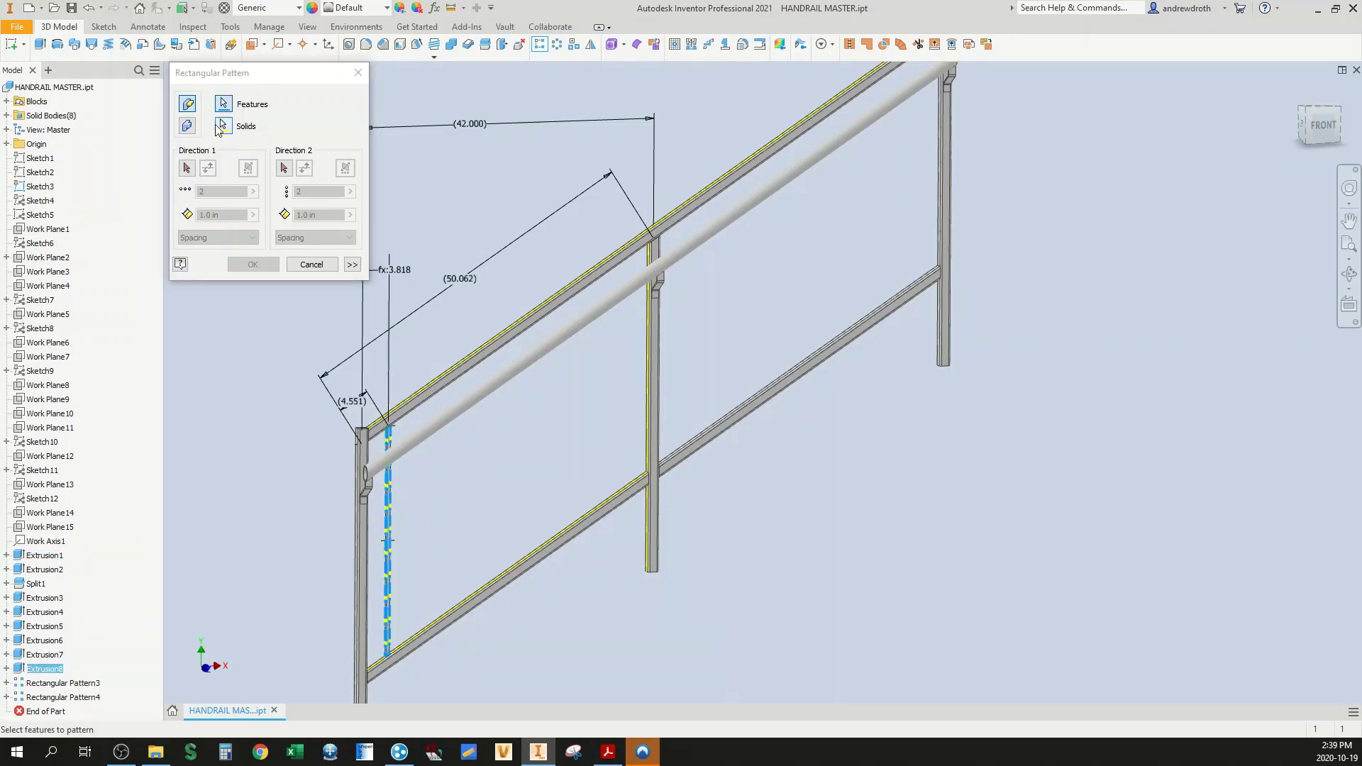
{"action": "left_click", "coordinate": [186, 168]}
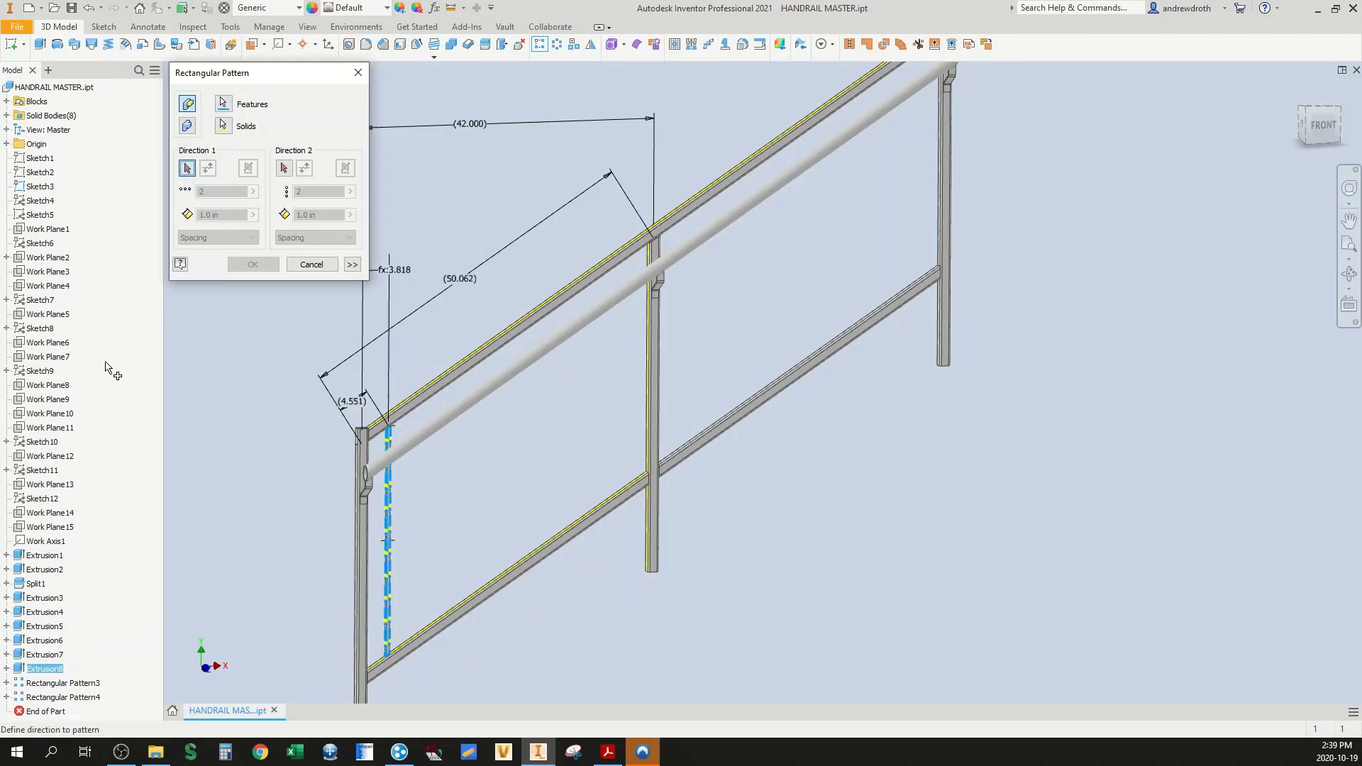
{"action": "left_click", "coordinate": [46, 541]}
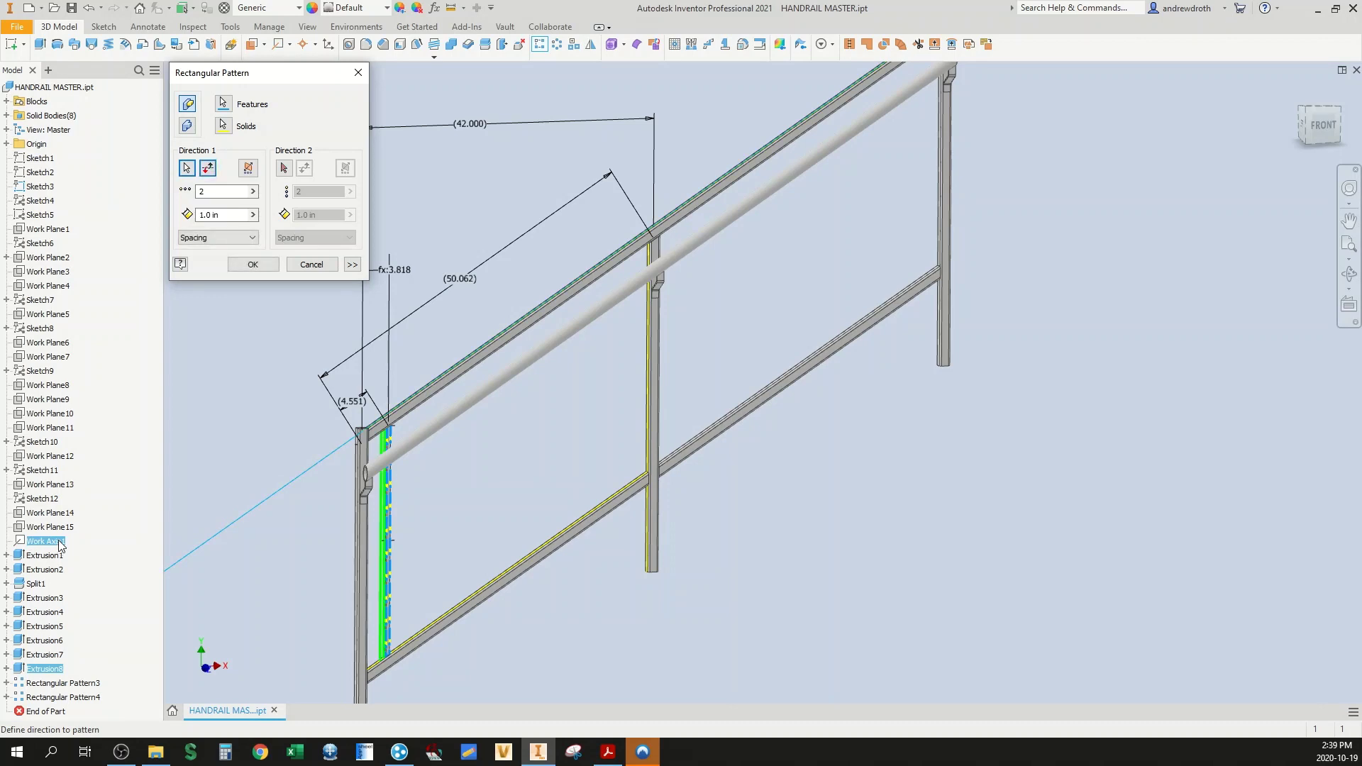
{"action": "left_click", "coordinate": [209, 170]}
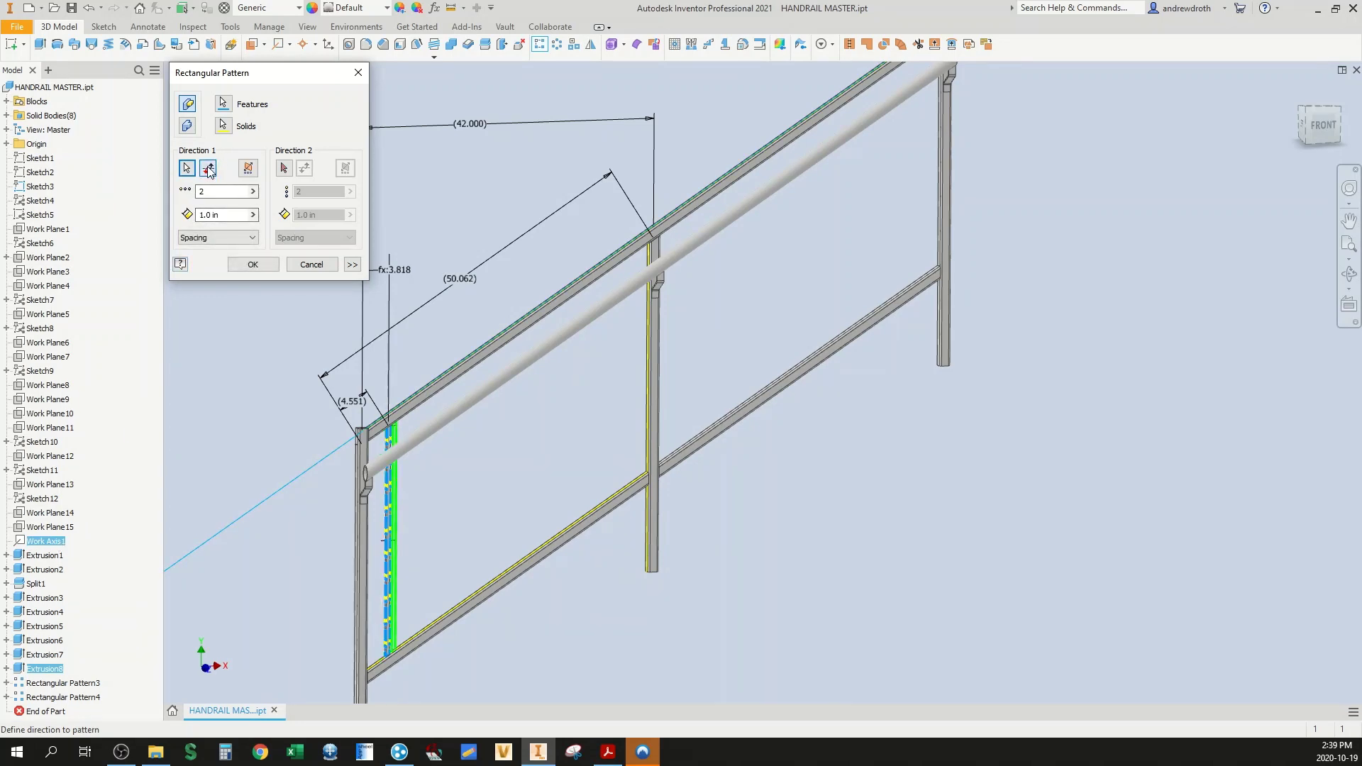
Step: Set the pattern count to NUM_PICKETS and spacing to d17, creating Rectangular Pattern8
{"action": "left_click", "coordinate": [253, 191]}
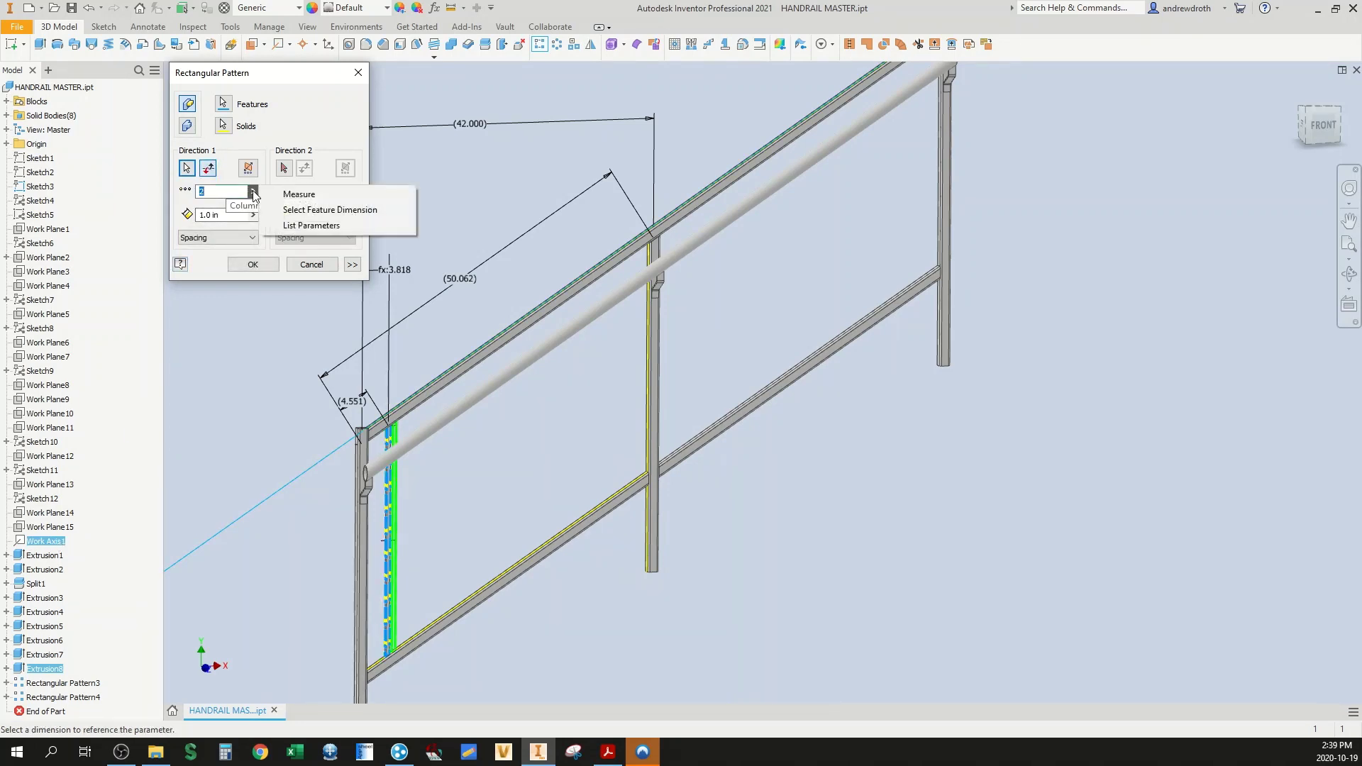
{"action": "left_click", "coordinate": [312, 226]}
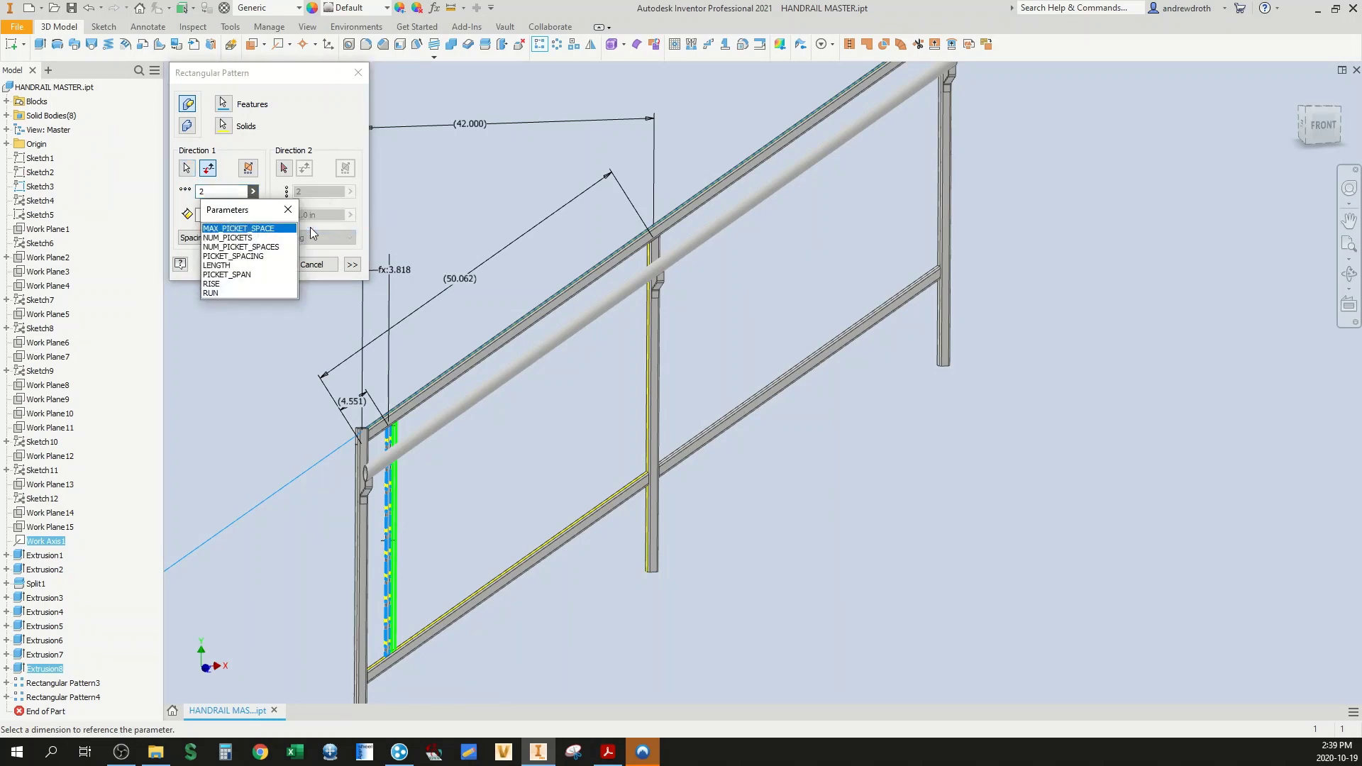
{"action": "left_click", "coordinate": [229, 238]}
{"action": "key", "text": "Tab"}
{"action": "left_click", "coordinate": [351, 400]}
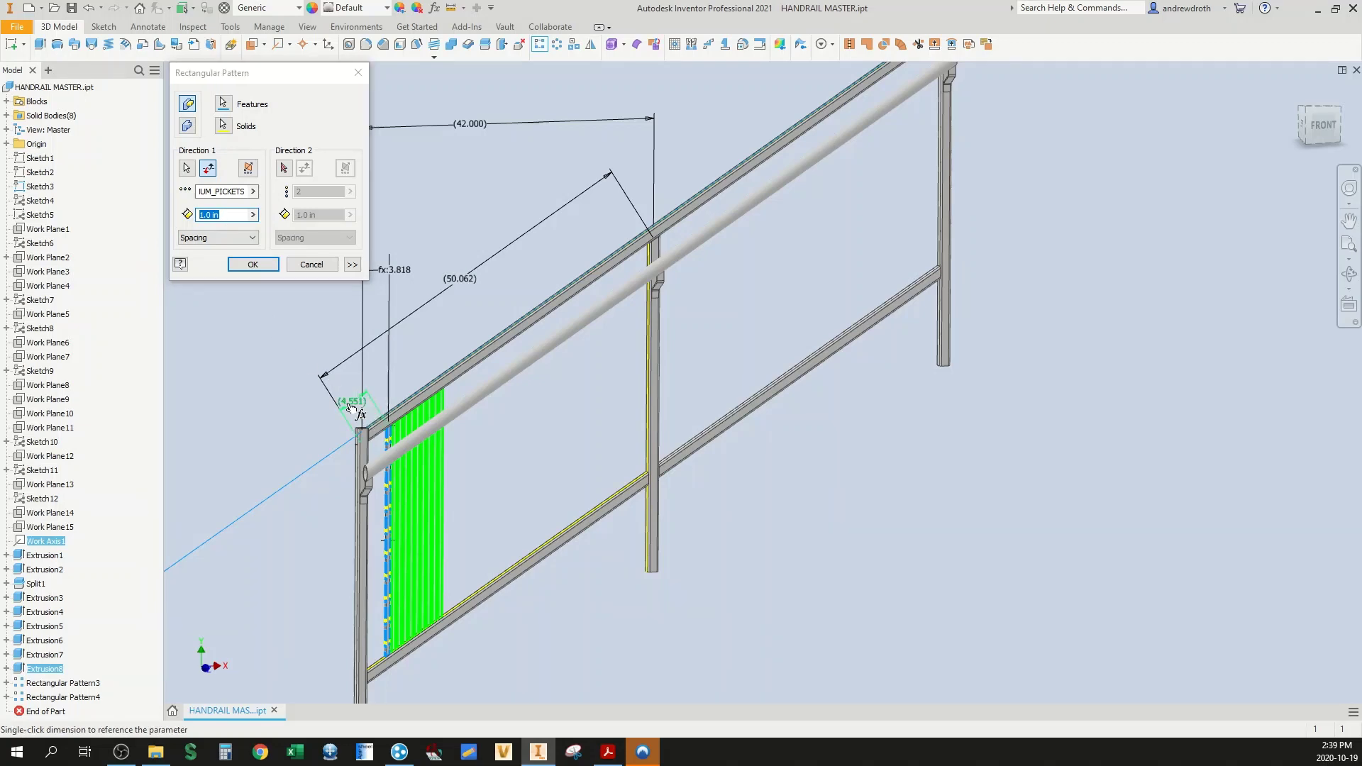
{"action": "left_click", "coordinate": [253, 263]}
{"action": "scroll", "coordinate": [278, 248], "scroll_direction": "down", "scroll_amount": 3}
{"action": "key", "text": "F4"}
{"action": "mouse_move", "coordinate": [331, 256]}
{"action": "left_mouse_down"}
{"action": "mouse_move", "coordinate": [313, 264]}
{"action": "mouse_move", "coordinate": [342, 254]}
{"action": "left_mouse_up"}
{"action": "scroll", "coordinate": [343, 249], "scroll_direction": "up", "scroll_amount": 3}
Step: Pattern the picket and Rectangular Pattern8 twice along reversed Work Axis1, spaced d75
{"action": "scroll", "coordinate": [345, 242], "scroll_direction": "down", "scroll_amount": 2}
{"action": "key", "text": "Escape"}
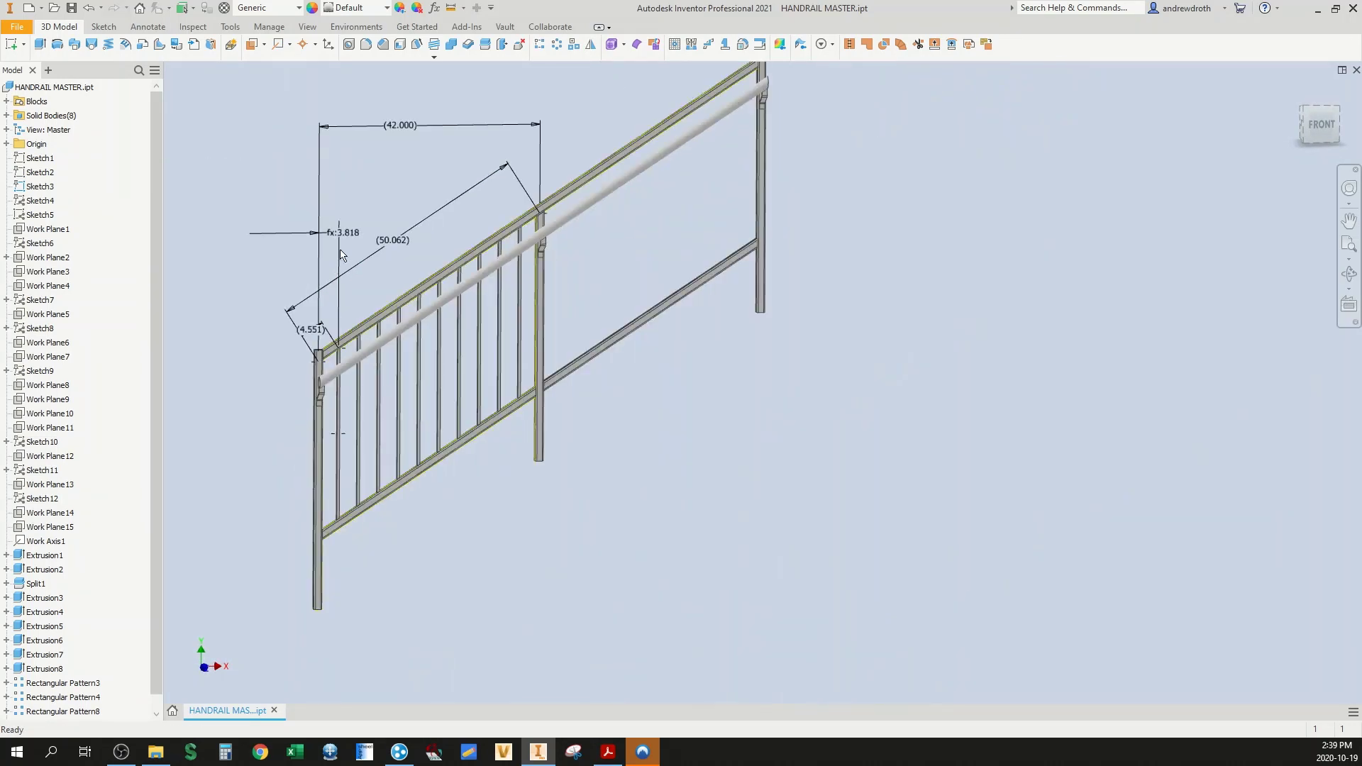
{"action": "left_click", "coordinate": [541, 44]}
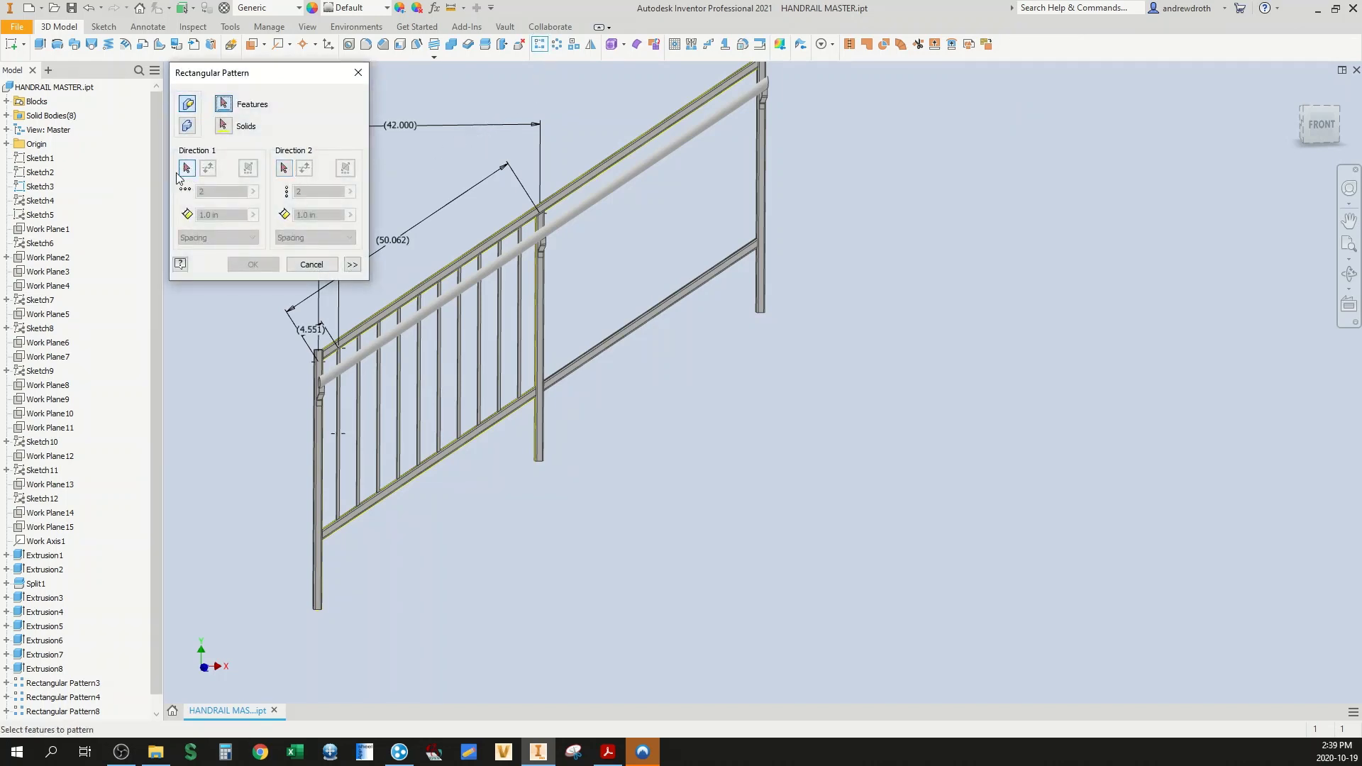
{"action": "left_click", "coordinate": [64, 711]}
{"action": "left_click", "coordinate": [187, 171]}
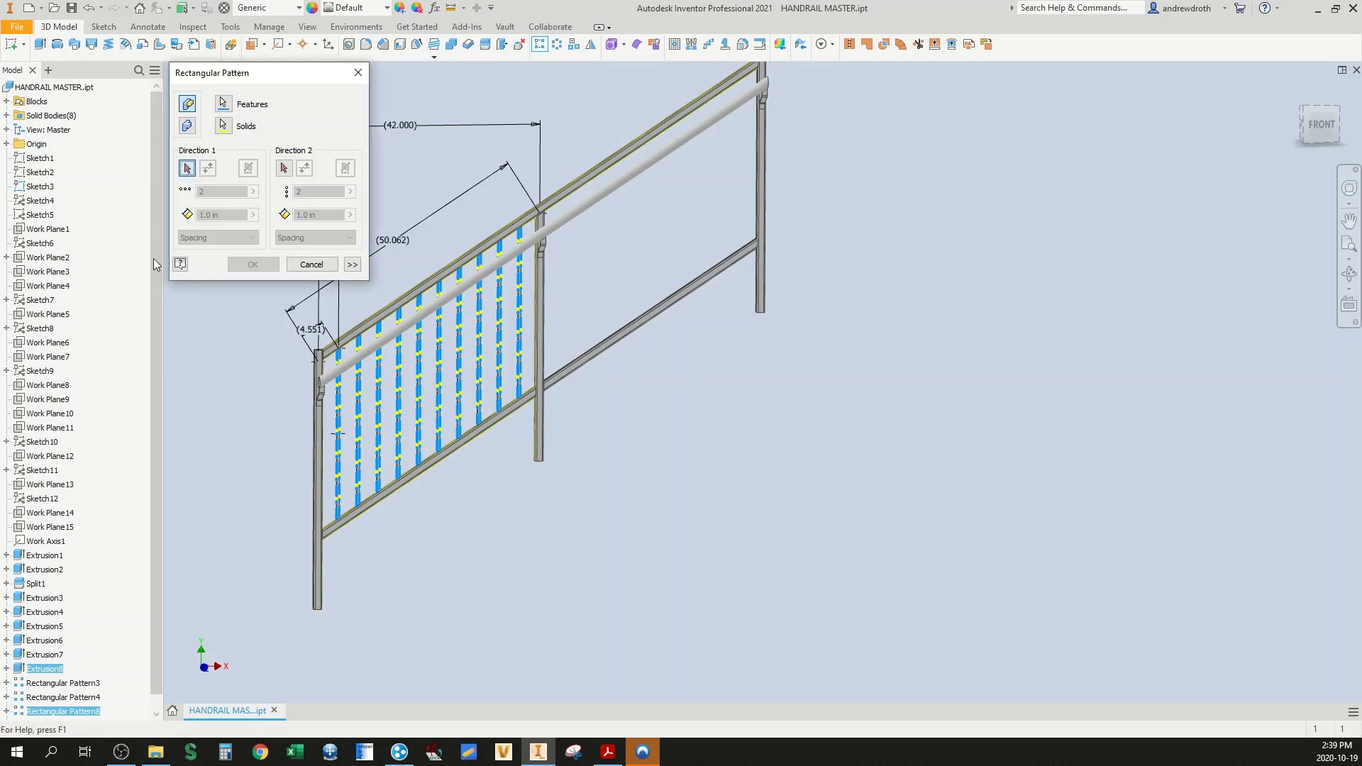
{"action": "left_click", "coordinate": [46, 541]}
{"action": "left_click", "coordinate": [207, 168]}
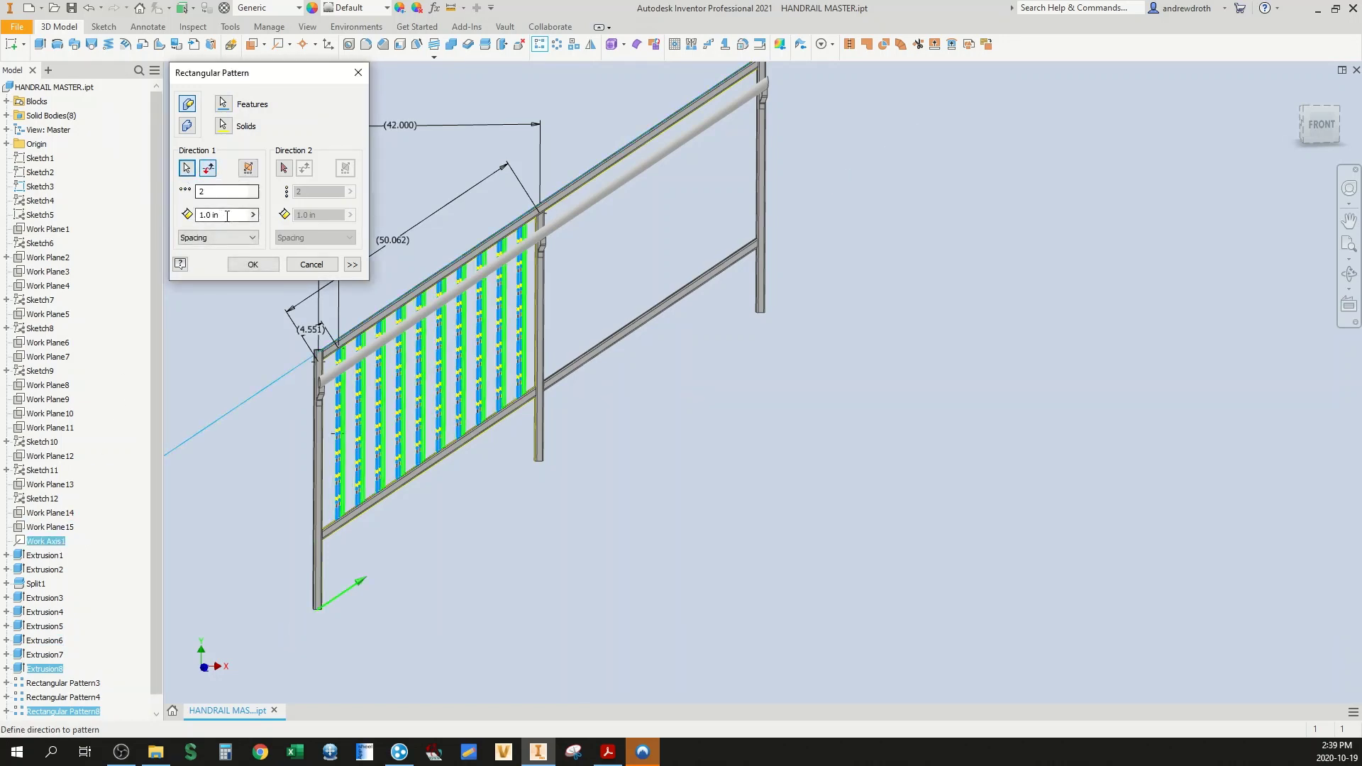
{"action": "left_click", "coordinate": [220, 215]}
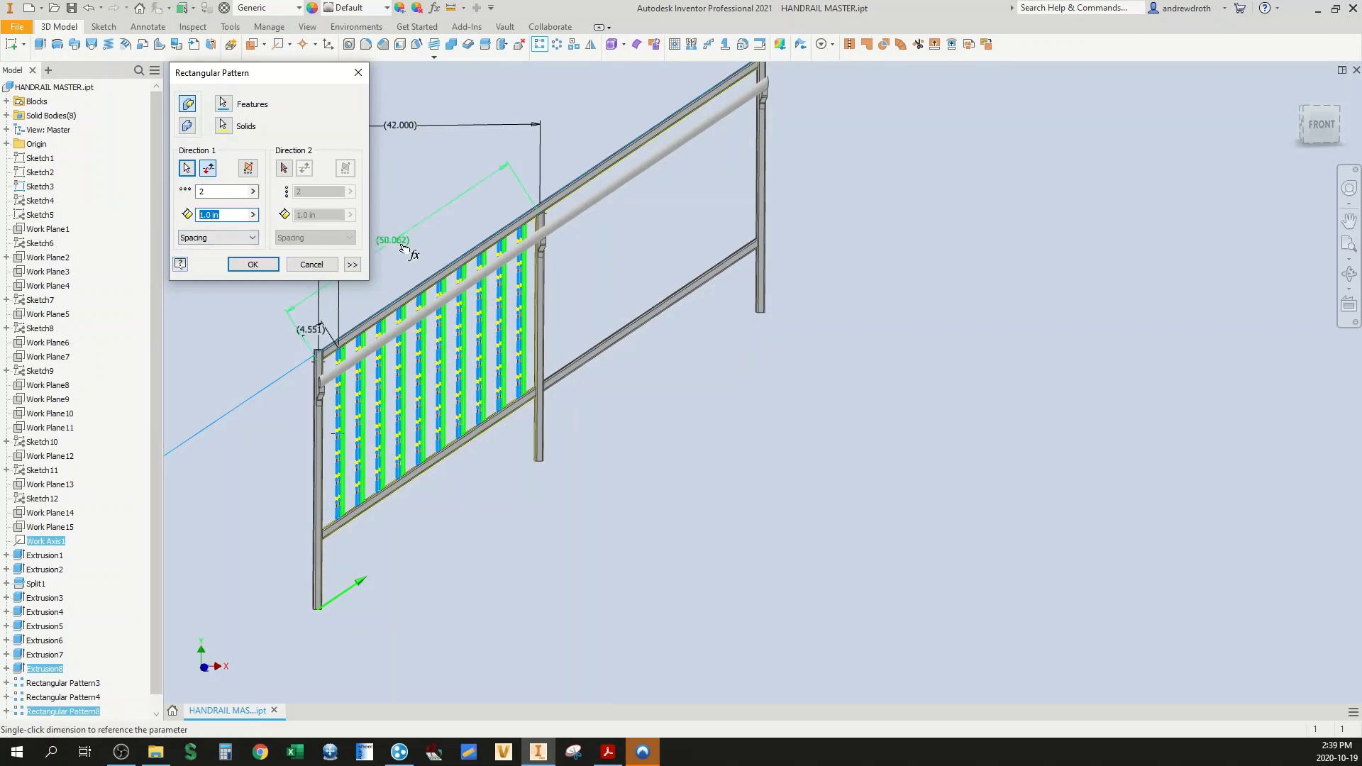
{"action": "left_click", "coordinate": [252, 264]}
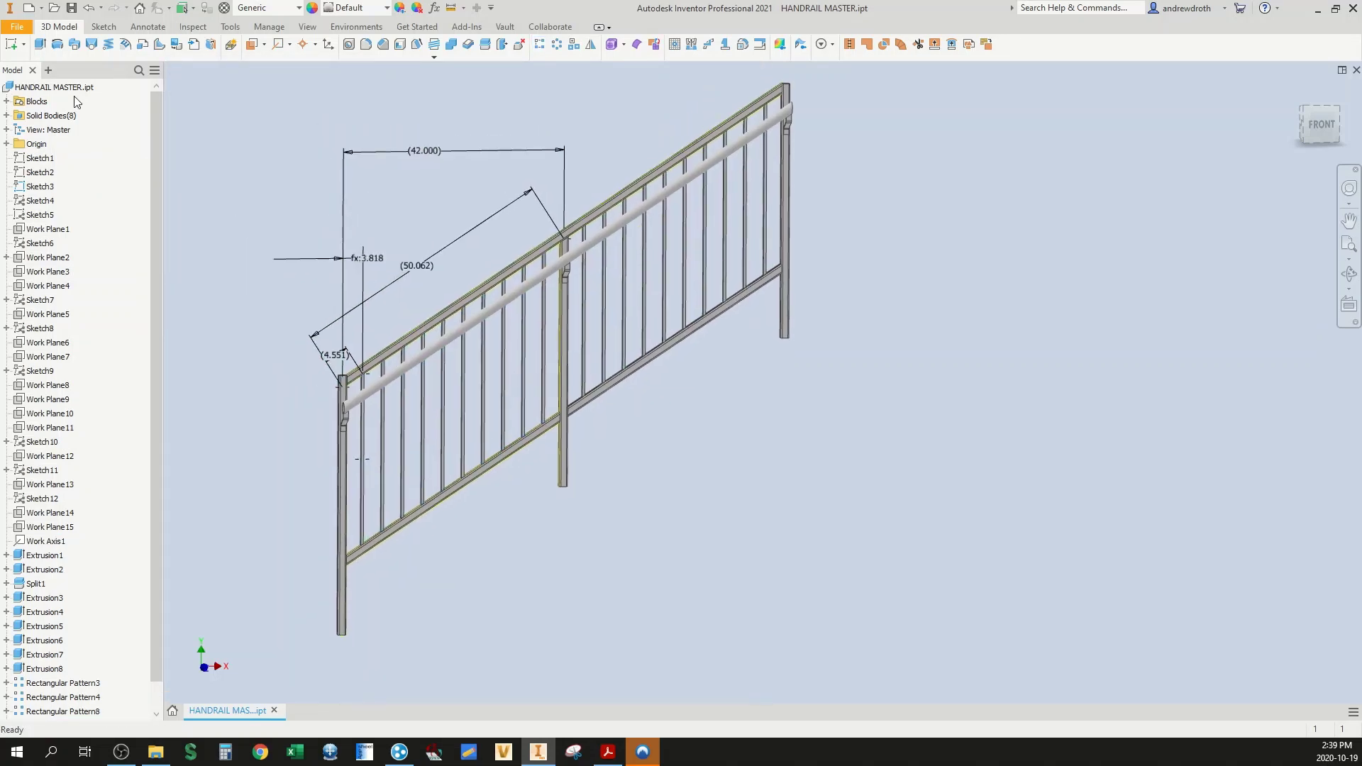
Step: Switch the browser to the iLogic panel and open the DIMENSIONS form
{"action": "left_click", "coordinate": [47, 71]}
{"action": "left_click", "coordinate": [94, 102]}
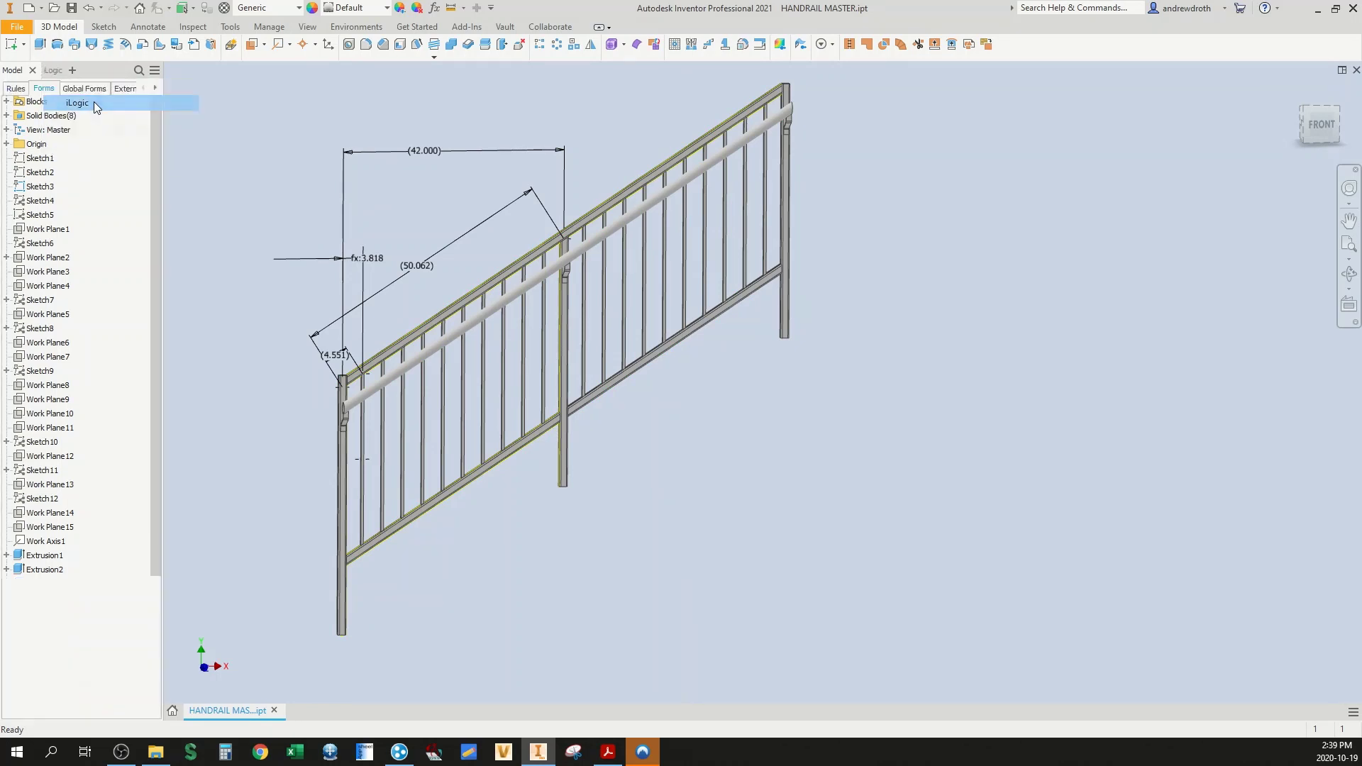
{"action": "left_click", "coordinate": [89, 114]}
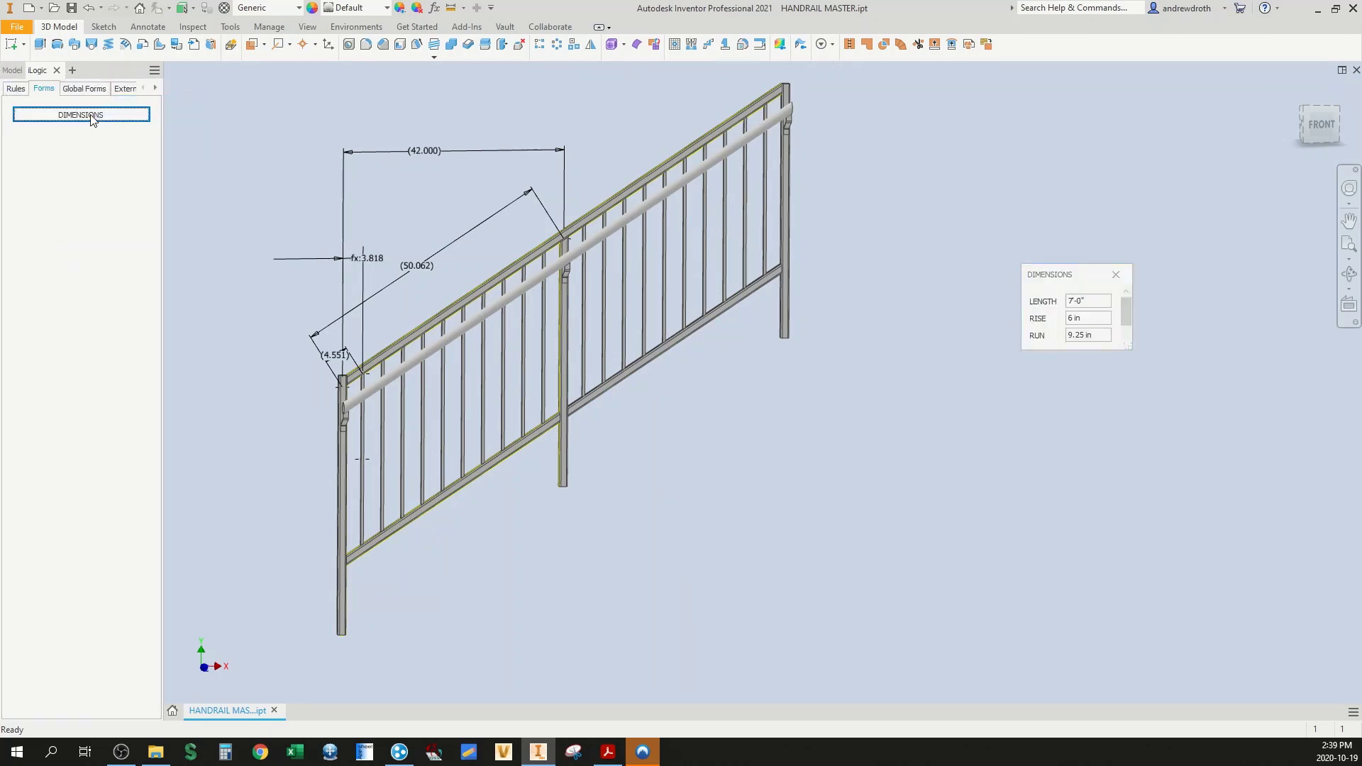
Step: Change LENGTH to 9'-0" in the DIMENSIONS form, then close it to see the longer railing
{"action": "left_click", "coordinate": [1093, 300]}
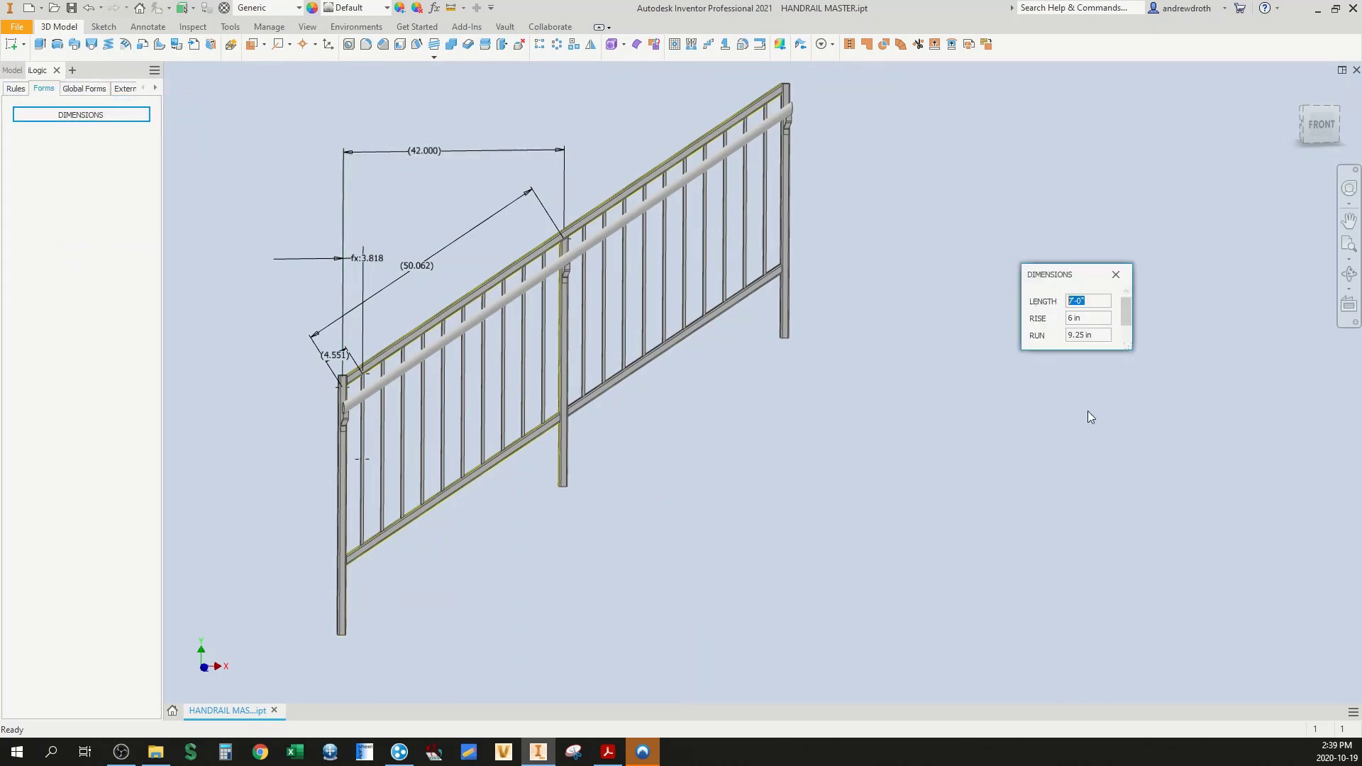
{"action": "type", "text": "9"}
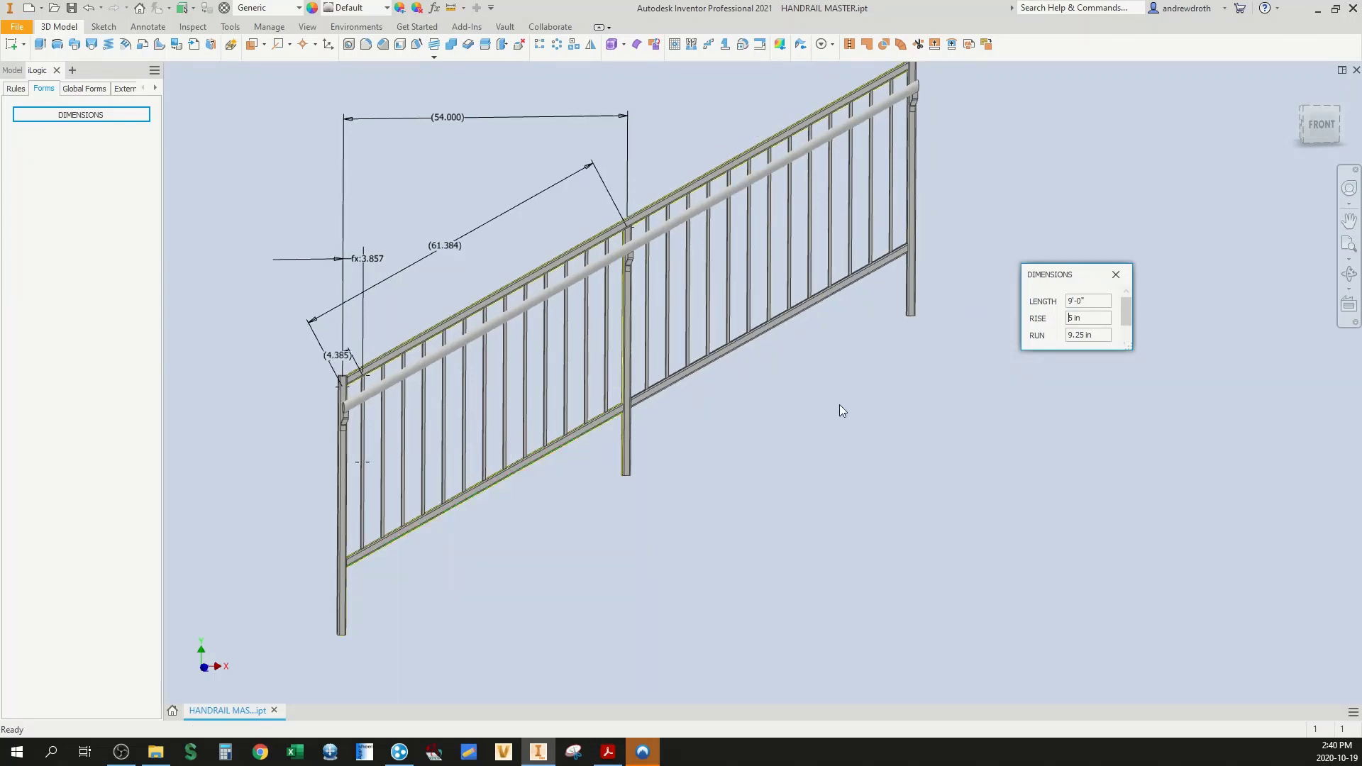
{"action": "left_click", "coordinate": [1117, 276]}
{"action": "mouse_move", "coordinate": [972, 425]}
{"action": "middle_mouse_down"}
{"action": "mouse_move", "coordinate": [981, 382]}
{"action": "mouse_move", "coordinate": [947, 420]}
{"action": "middle_mouse_up"}
{"action": "mouse_move", "coordinate": [830, 483]}
{"action": "middle_mouse_down", "text": "shift"}
{"action": "mouse_move", "coordinate": [1070, 459]}
{"action": "mouse_move", "coordinate": [848, 490]}
{"action": "middle_mouse_up", "text": "shift"}
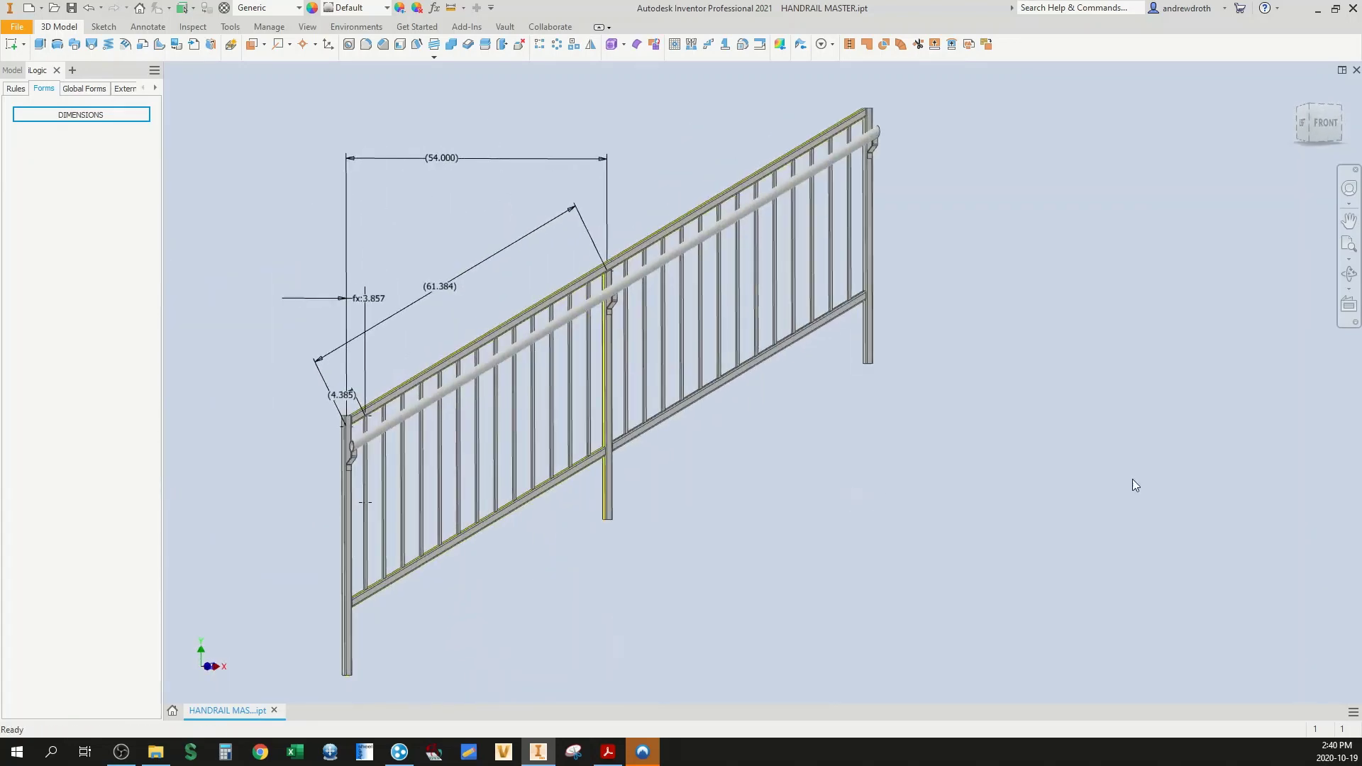